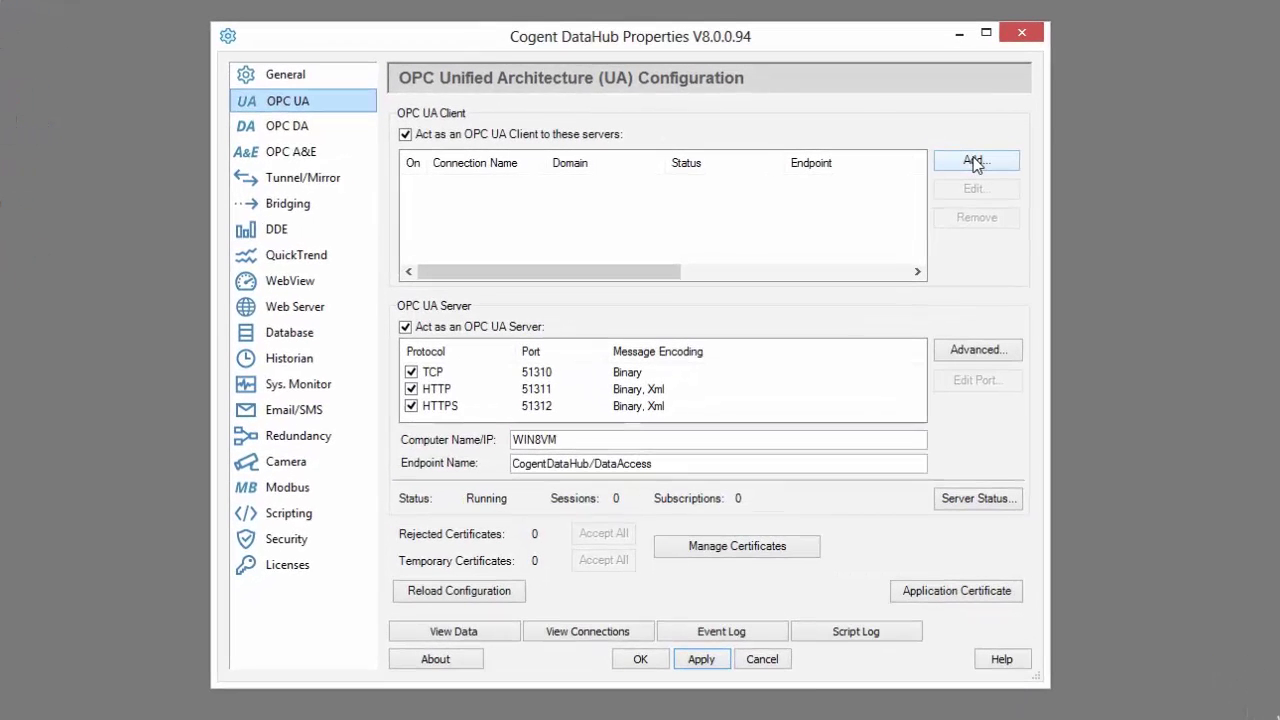
# Add a new OPC UA connection using discovery domain WIN10VM and its http endpoint on port 51311.
pyautogui.click(976, 160)
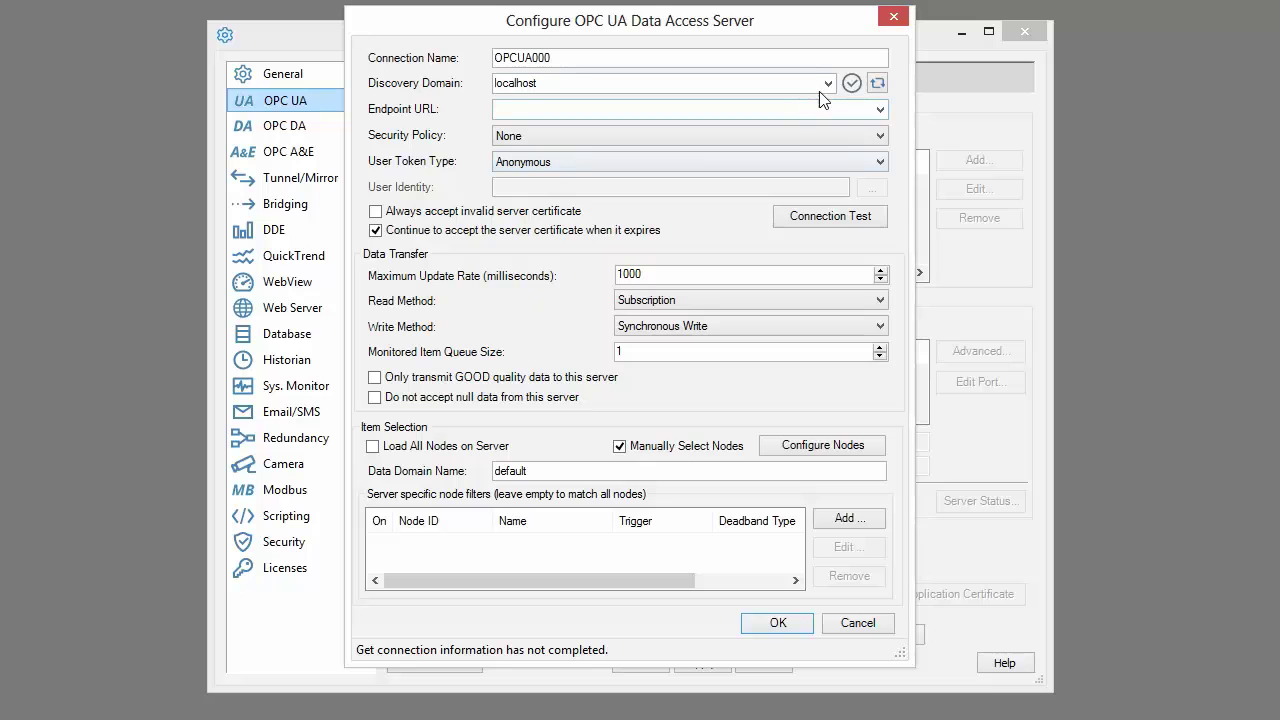
pyautogui.click(828, 83)
pyautogui.click(605, 128)
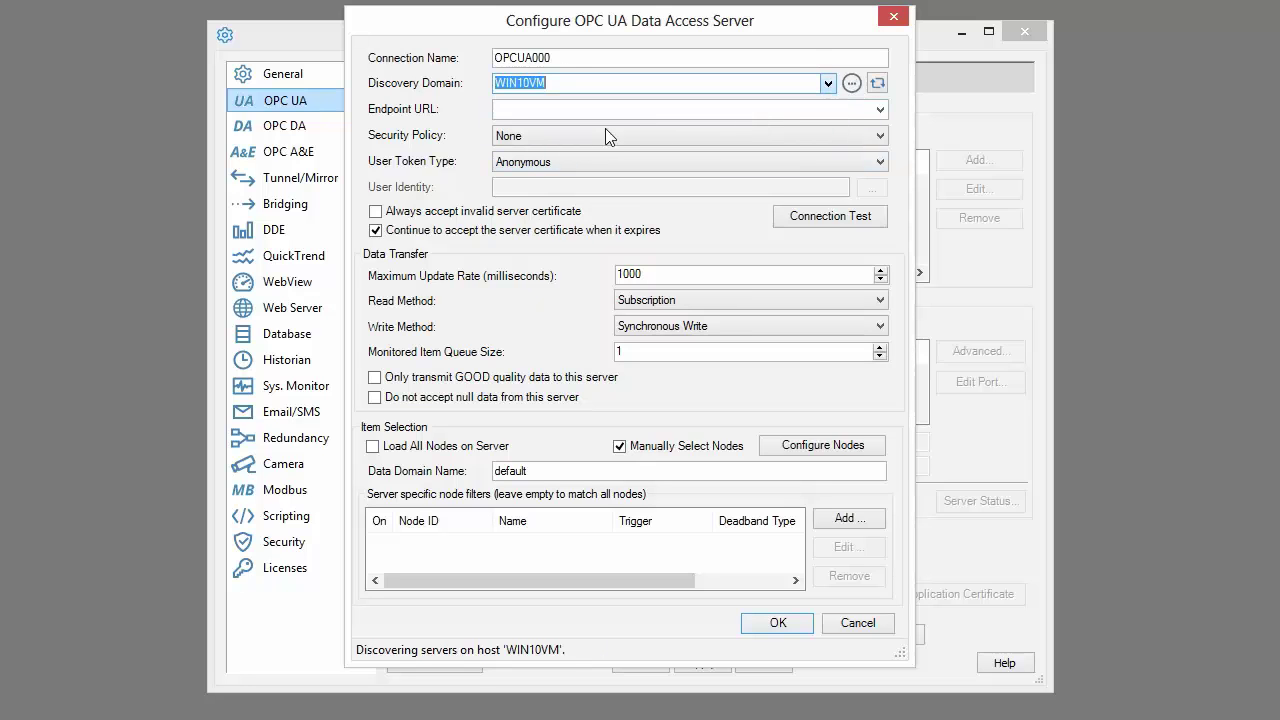
pyautogui.click(880, 110)
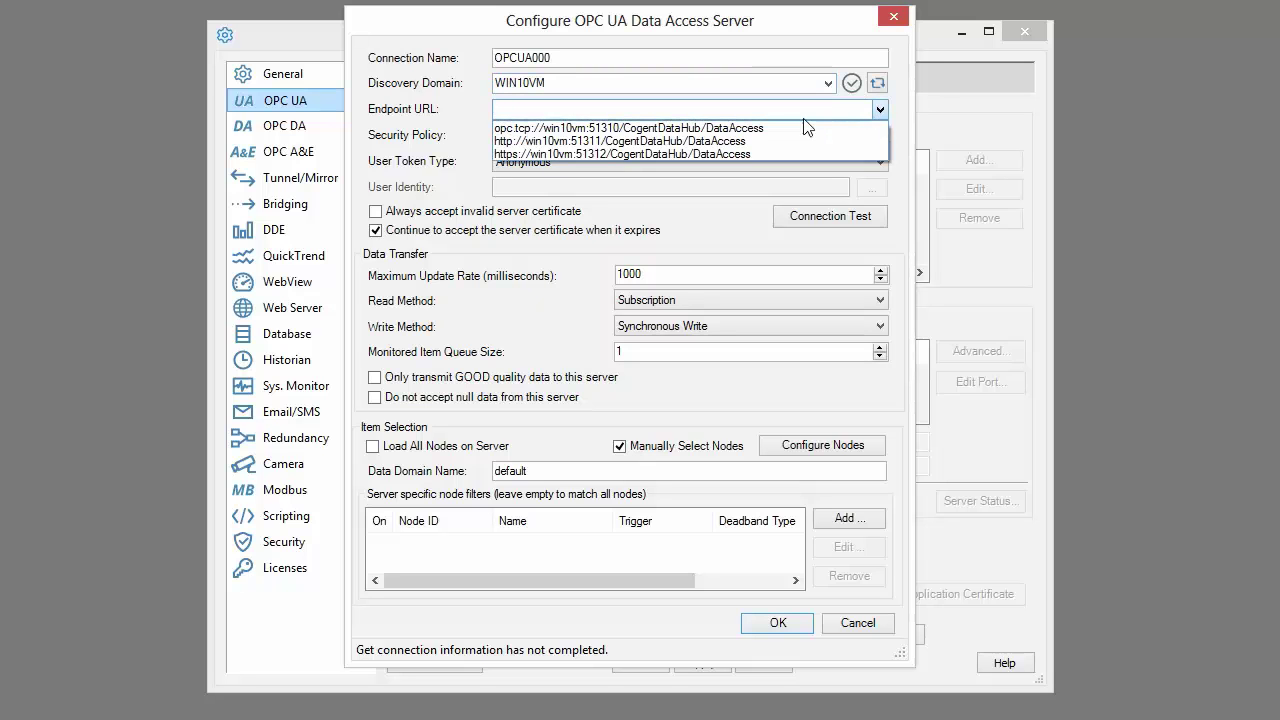
pyautogui.click(613, 141)
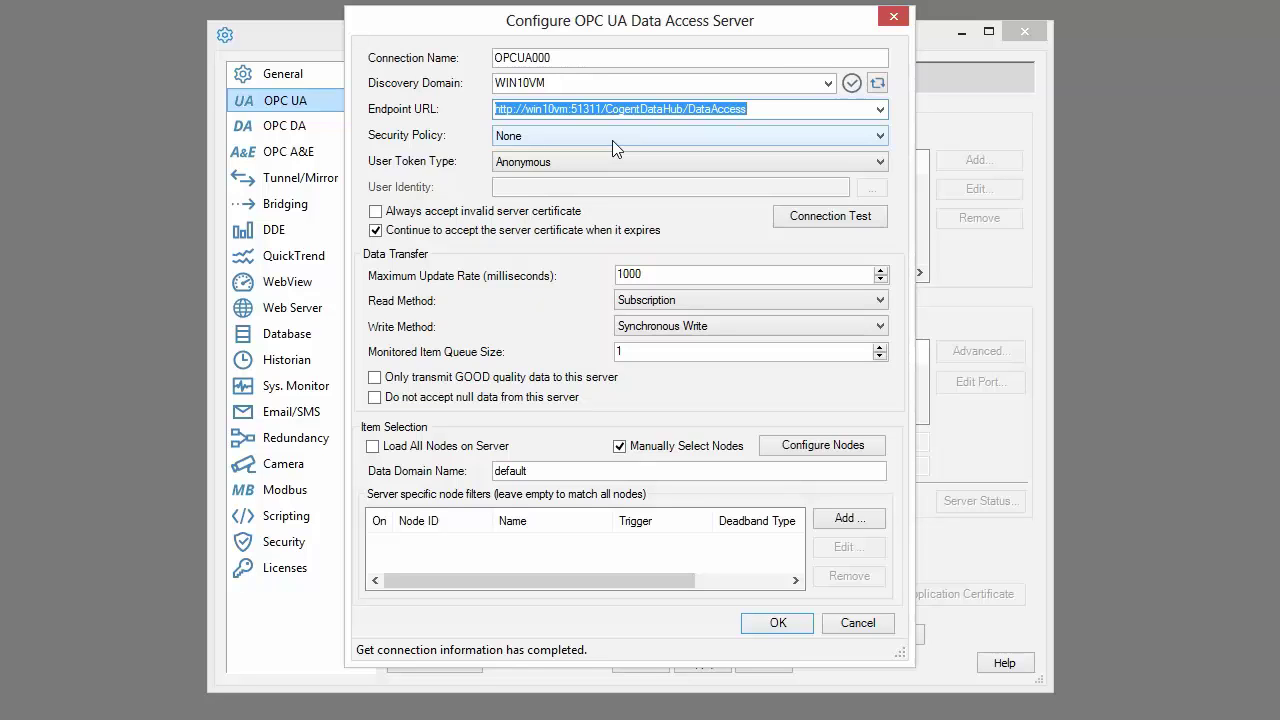
# Set security policy Basic256 and user token type My Certificate, then run a connection test.
pyautogui.click(612, 140)
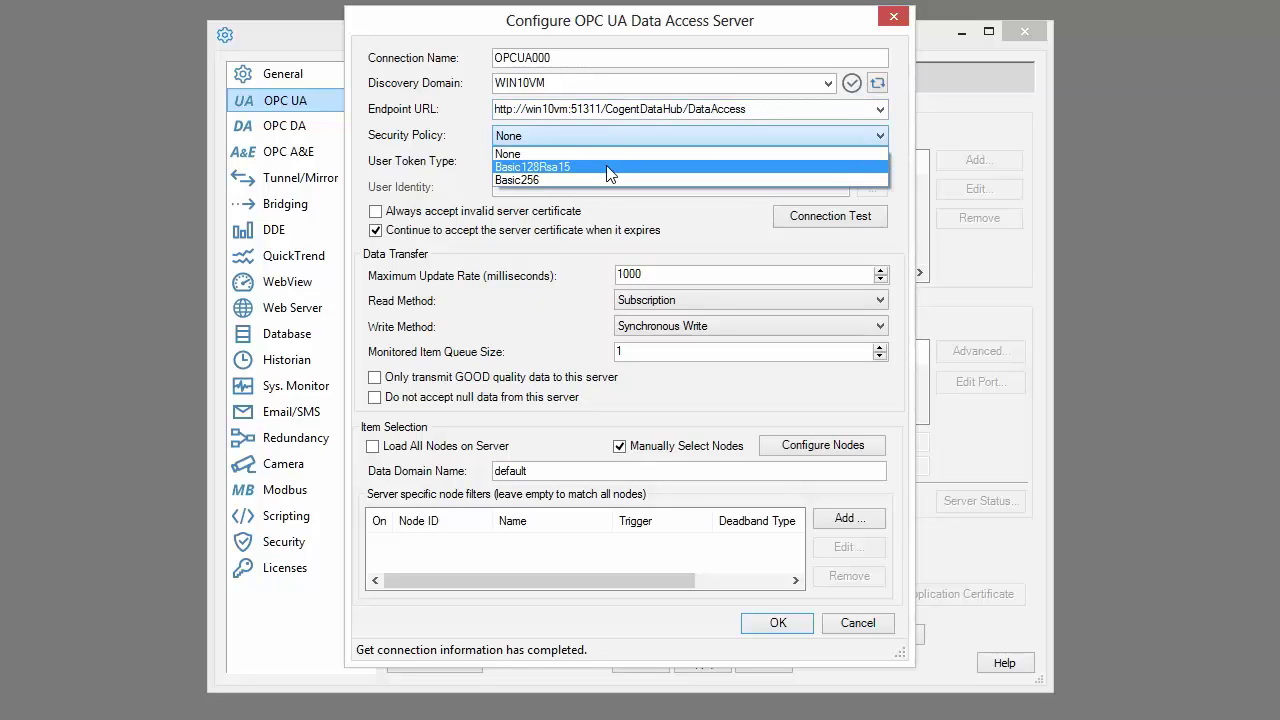
pyautogui.click(605, 180)
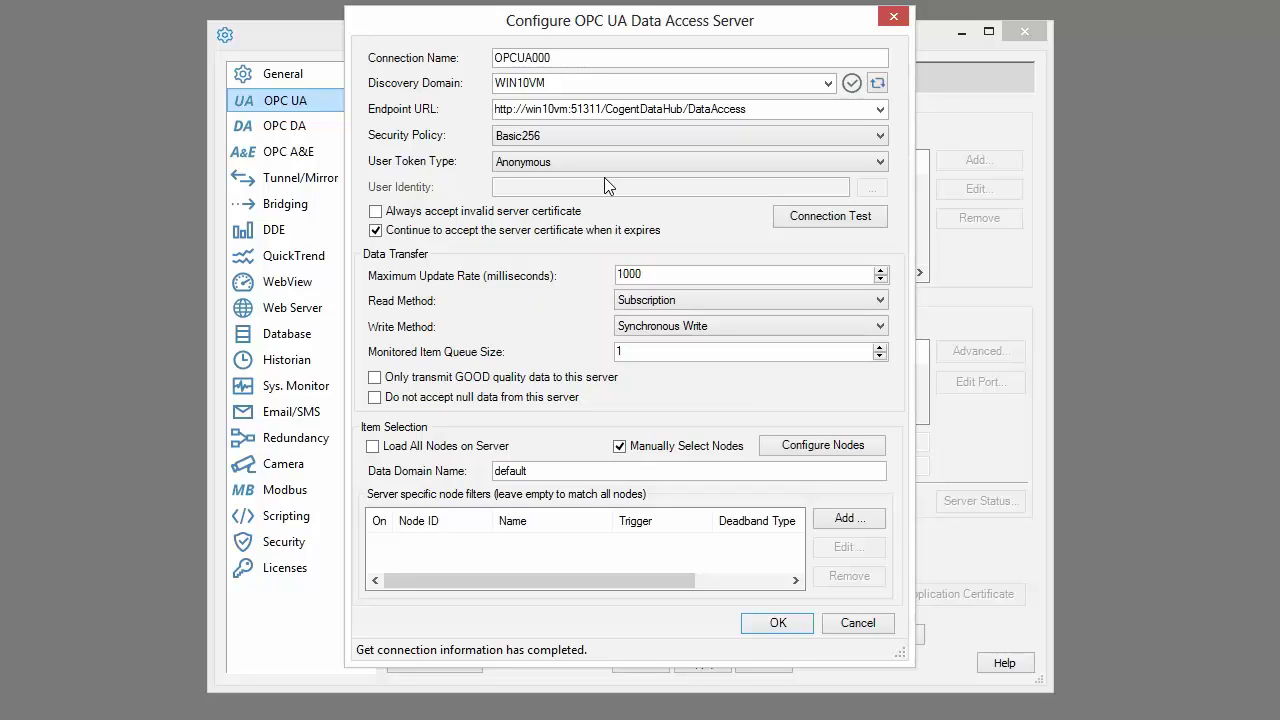
pyautogui.click(622, 163)
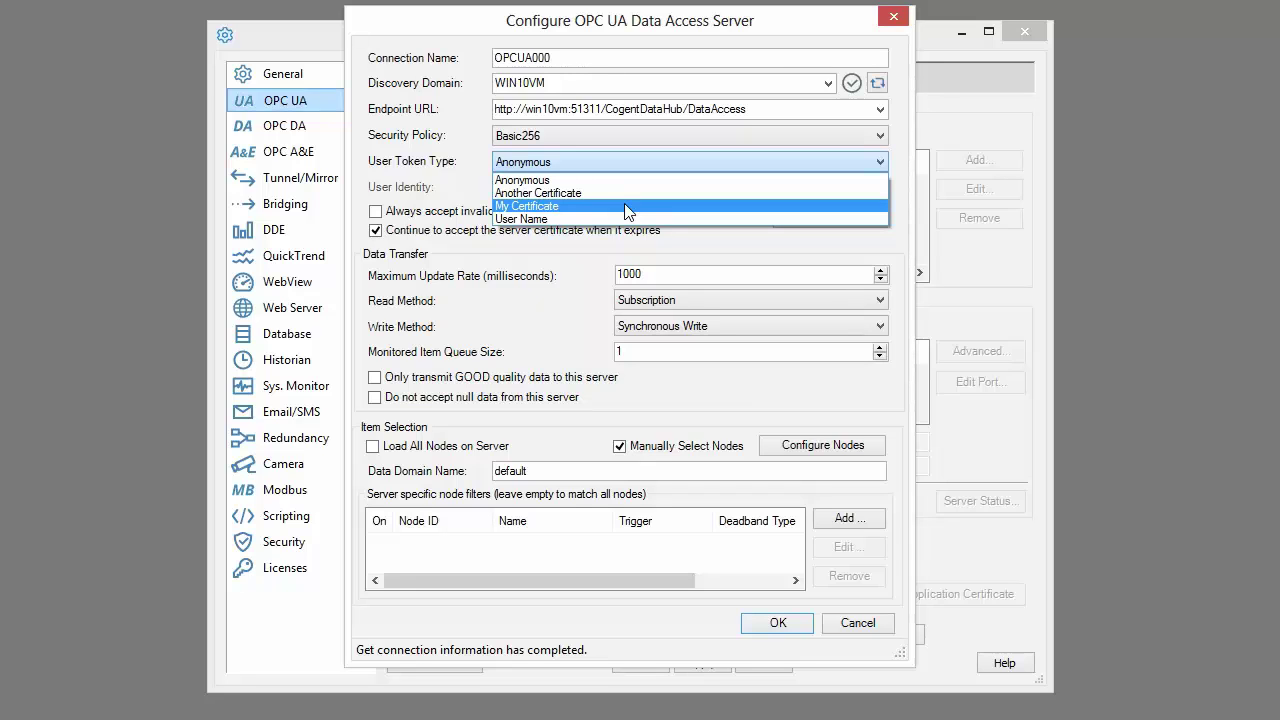
pyautogui.click(627, 206)
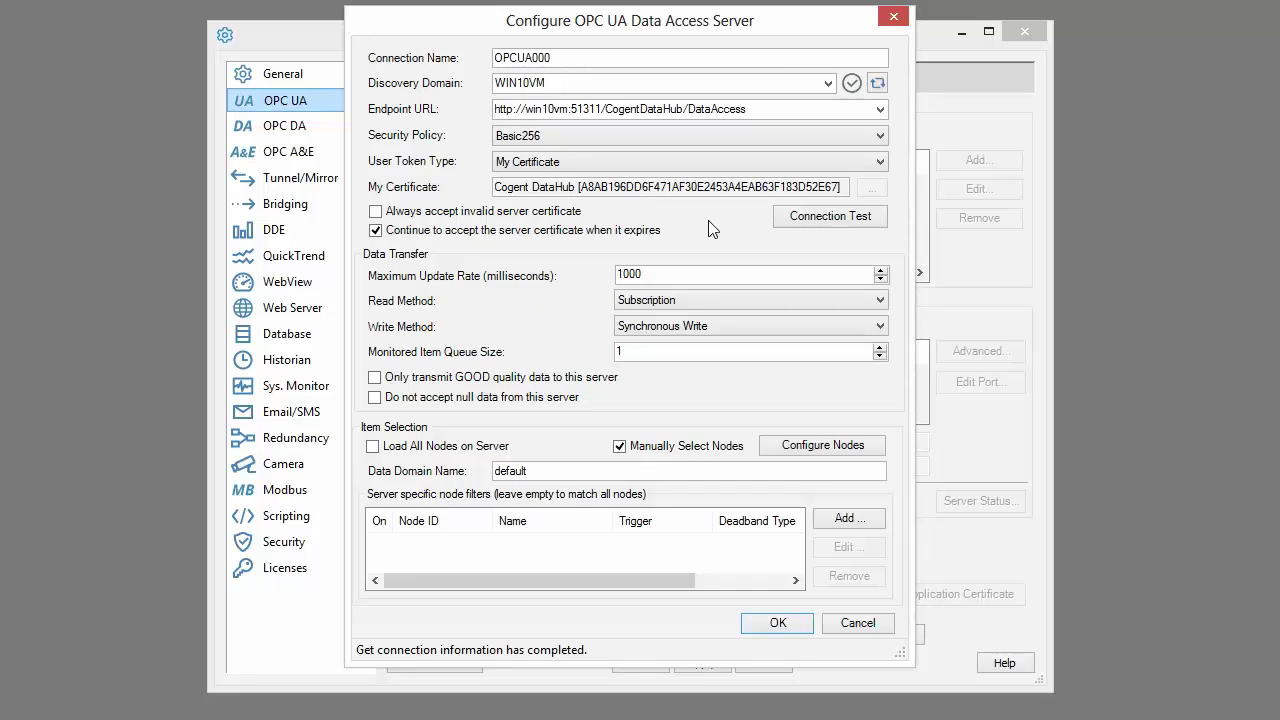
pyautogui.click(817, 218)
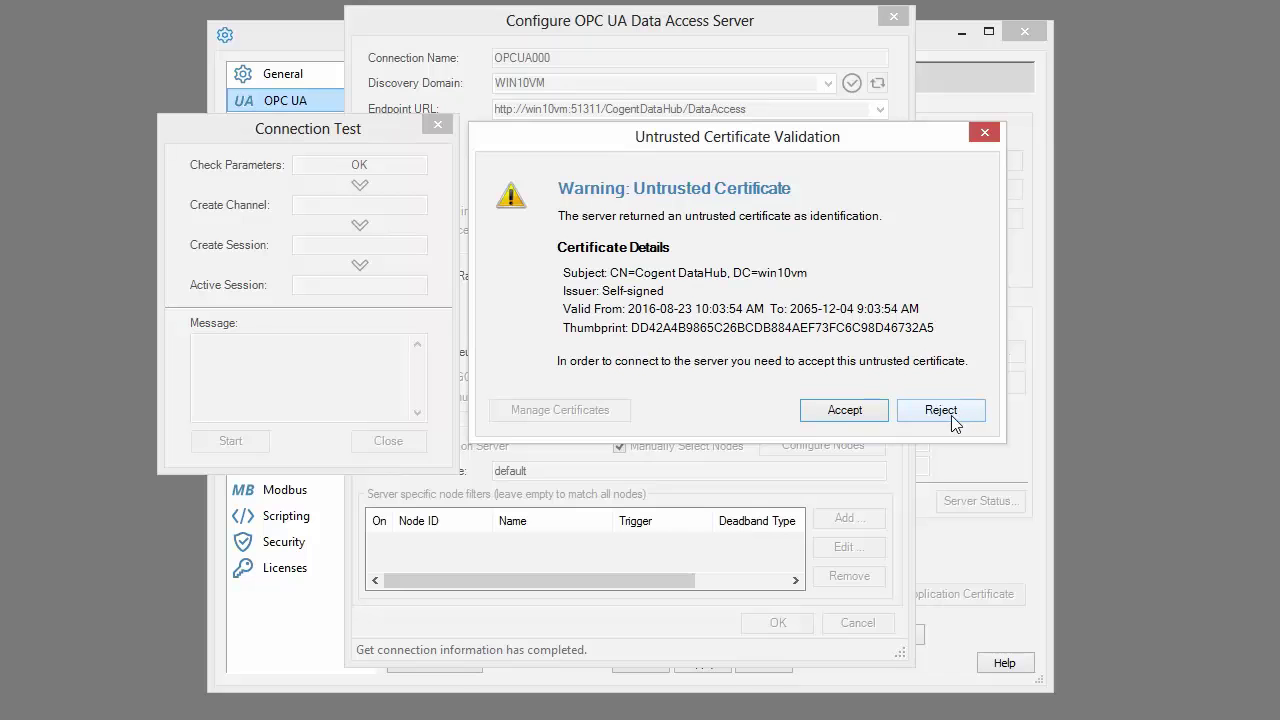
# Accept the server's untrusted certificate in the Untrusted Certificate Validation dialog.
pyautogui.click(876, 413)
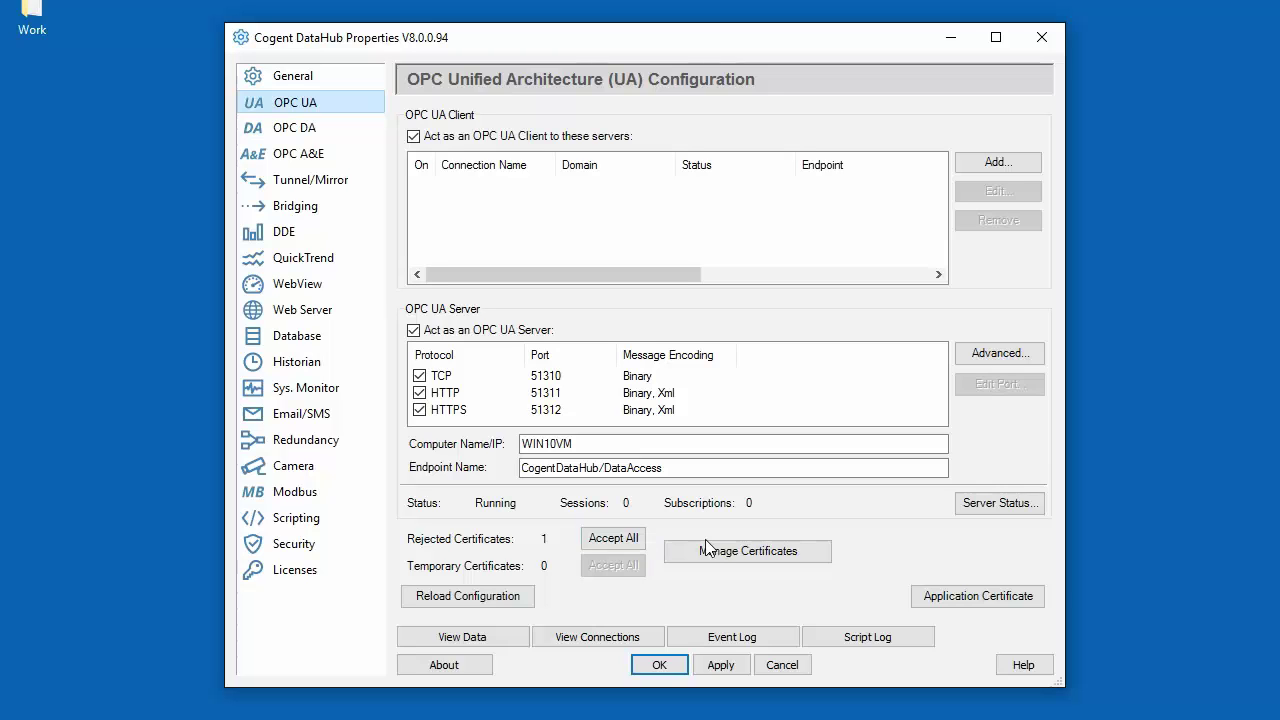
# Accept the rejected Cogent DataHub certificate in Manage Certificates.
pyautogui.click(733, 556)
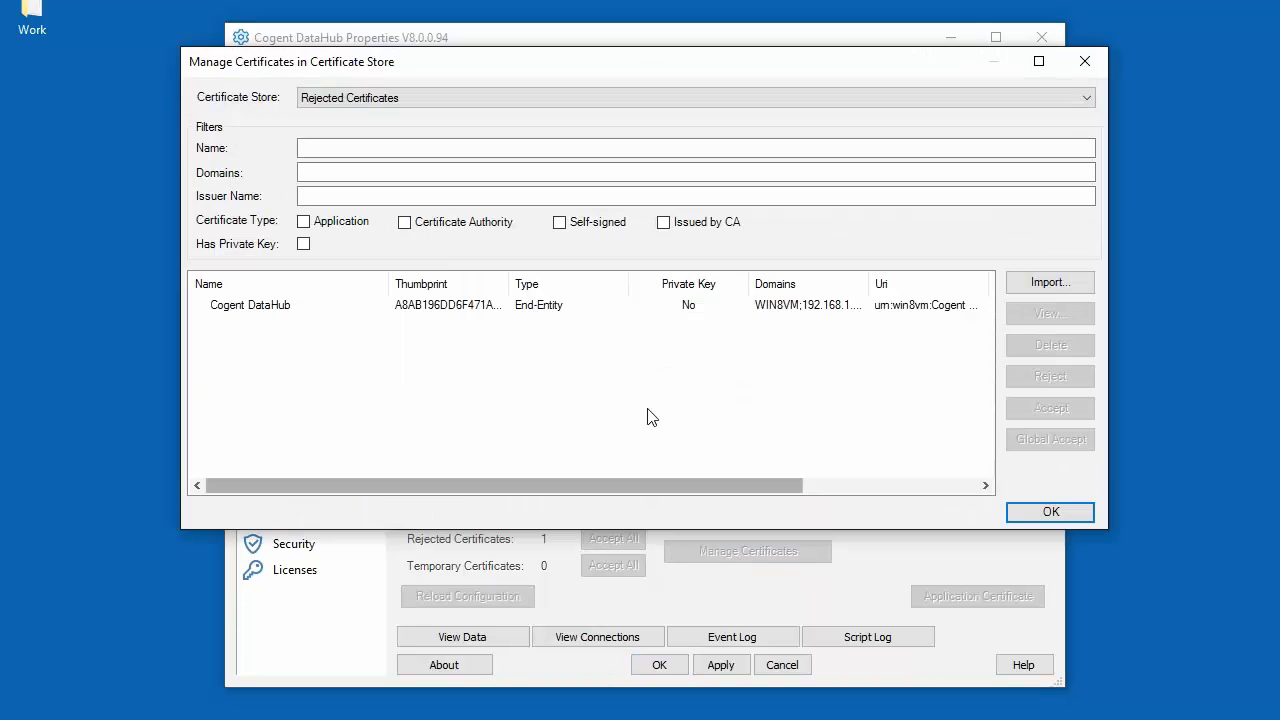
pyautogui.click(623, 313)
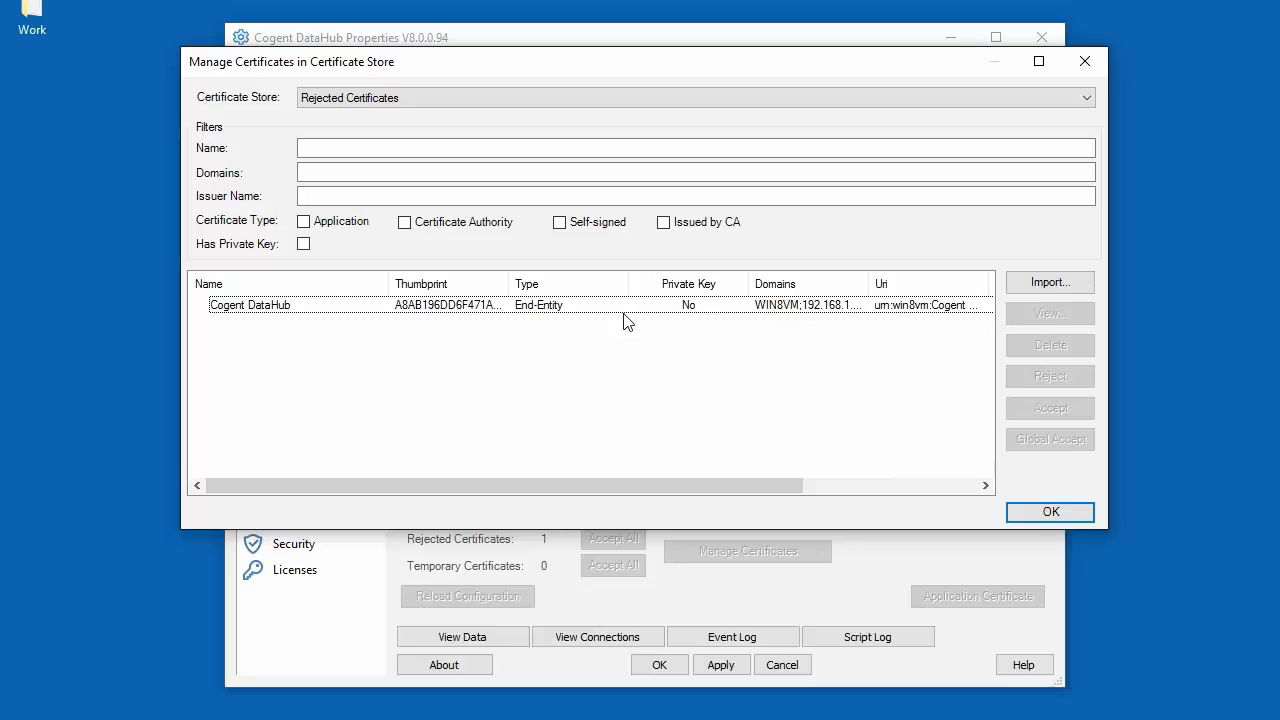
pyautogui.click(624, 314)
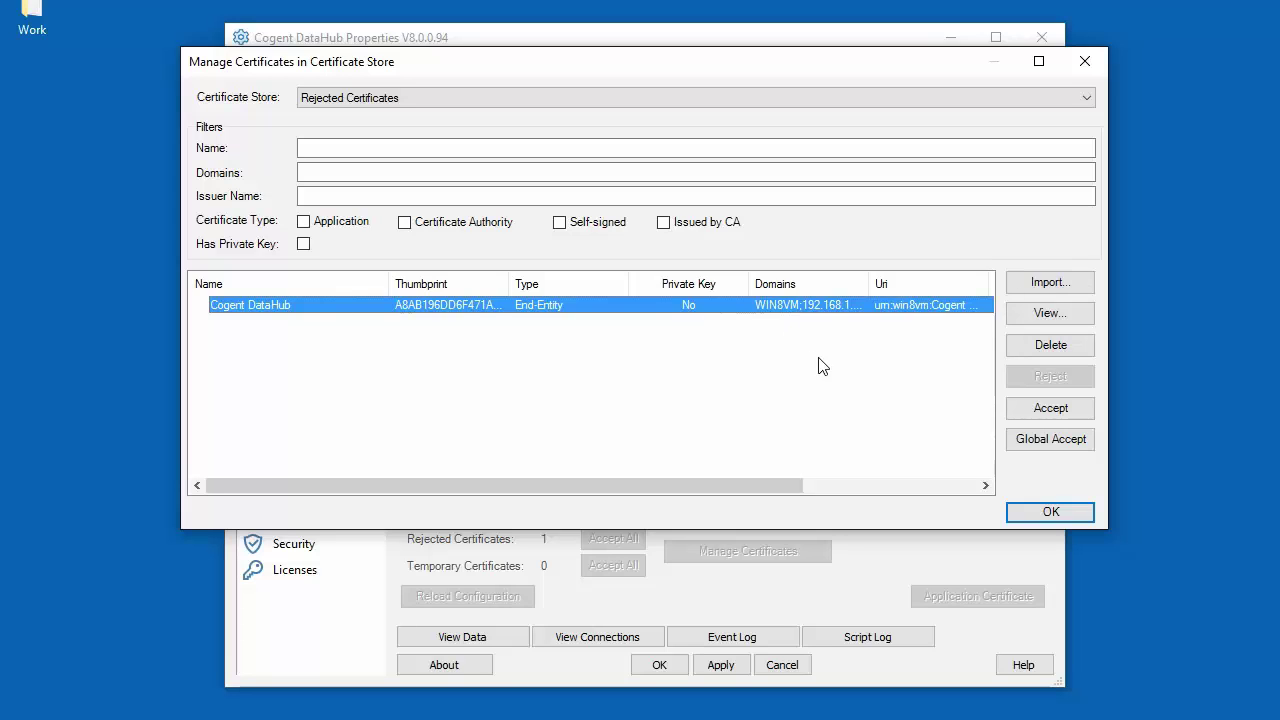
pyautogui.click(1028, 410)
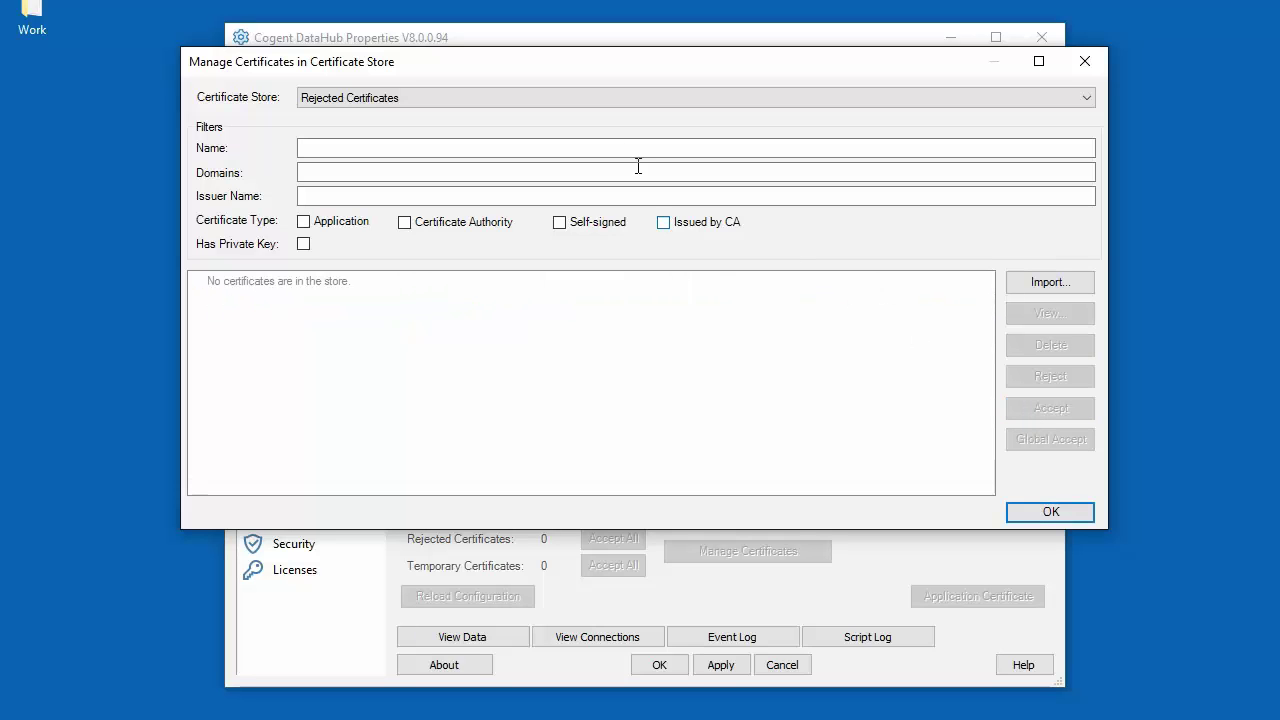
# Confirm the certificate now sits in OPC UA Private Certificates, then rerun the connection test.
pyautogui.click(582, 104)
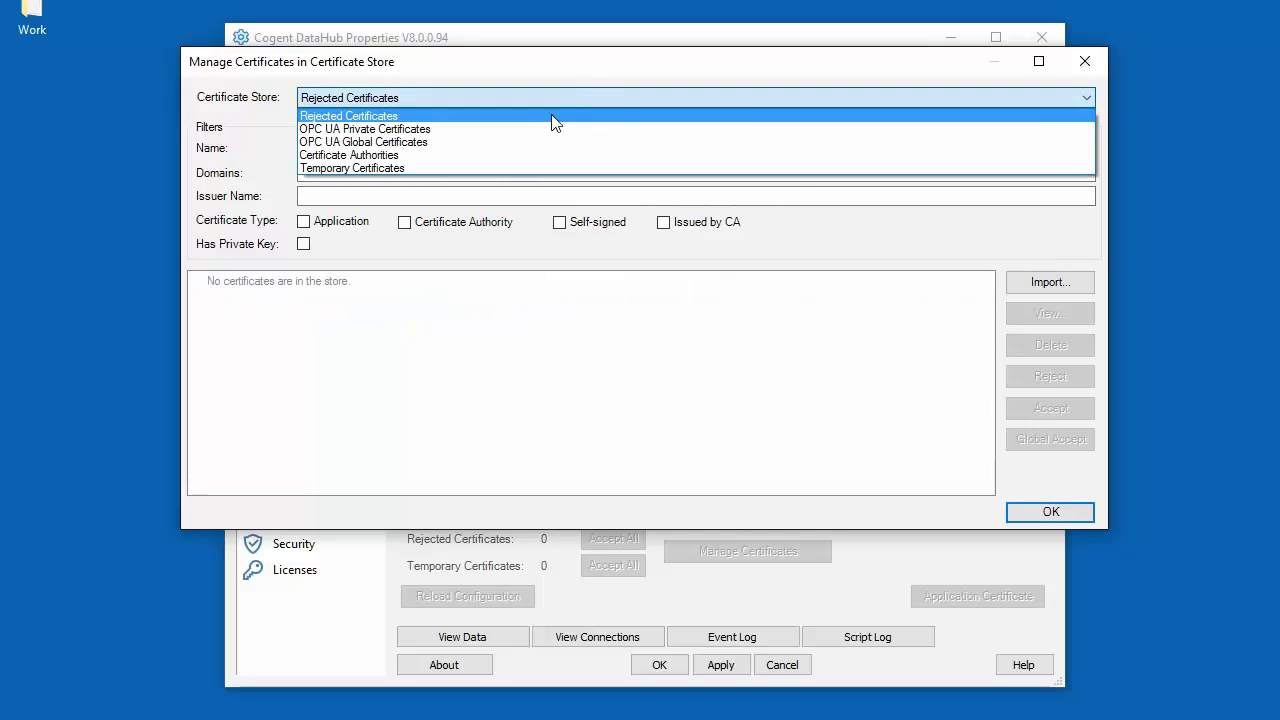
pyautogui.click(529, 130)
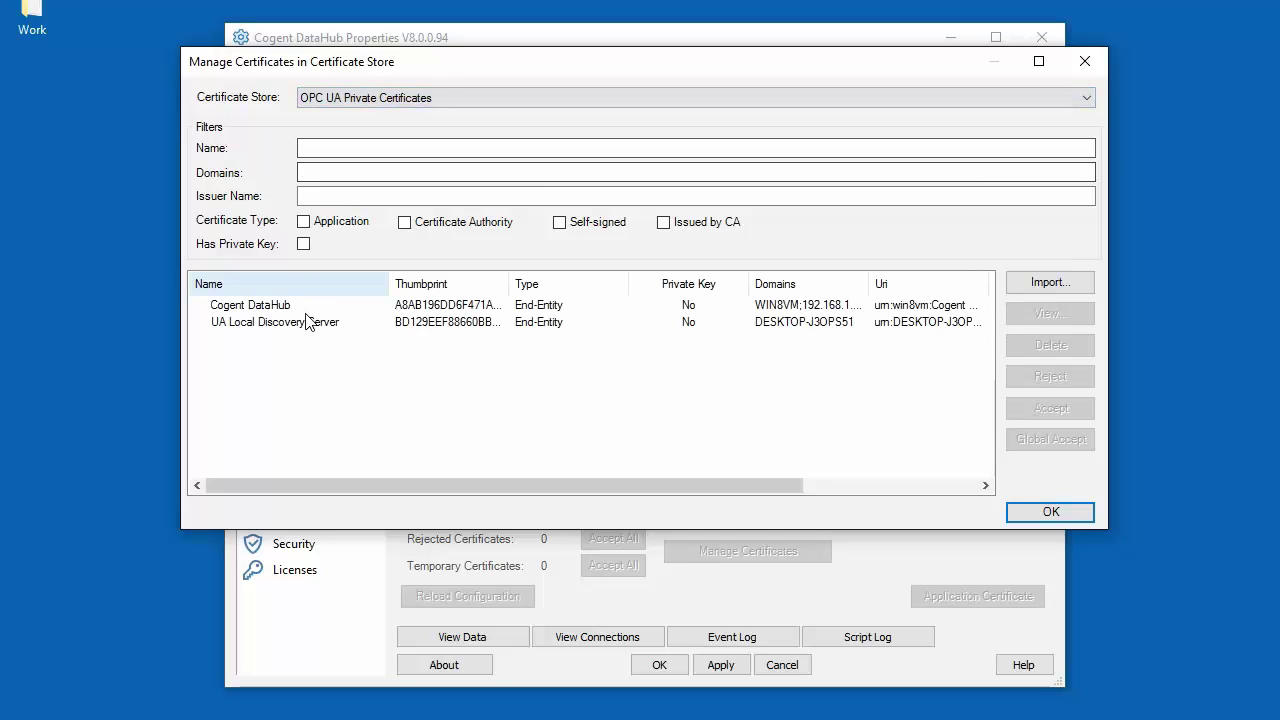
pyautogui.click(312, 305)
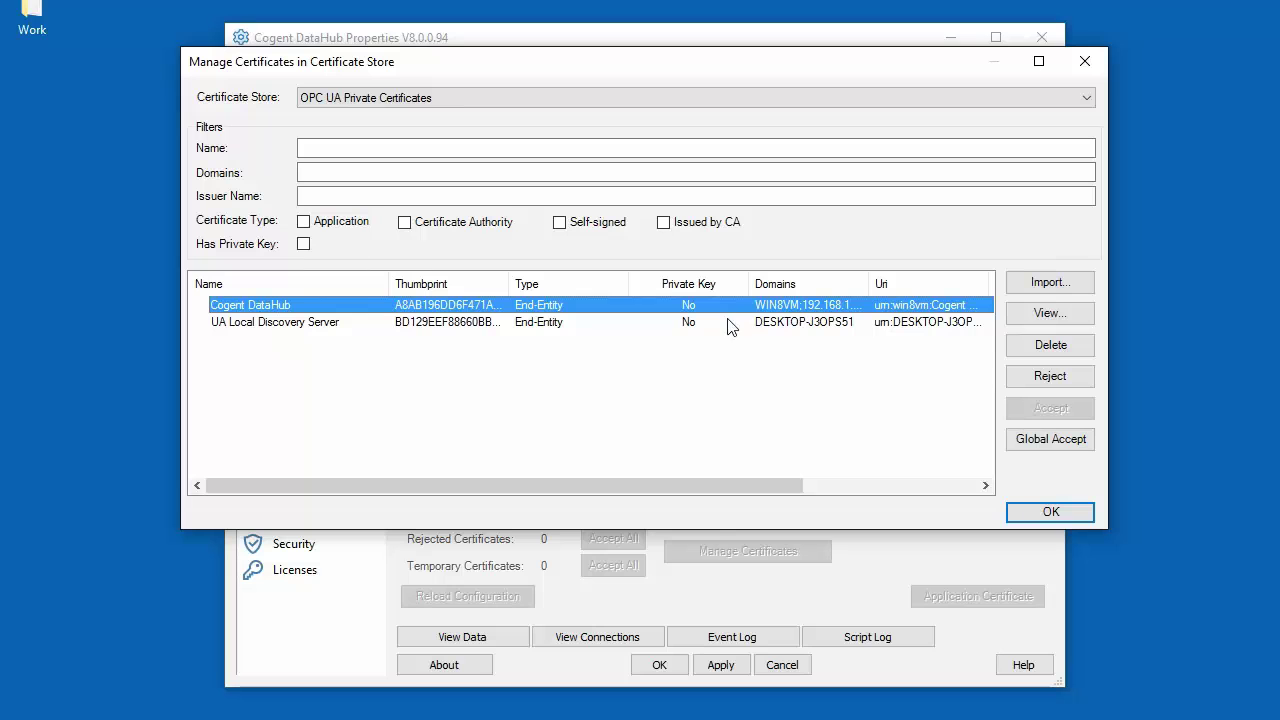
pyautogui.click(1024, 518)
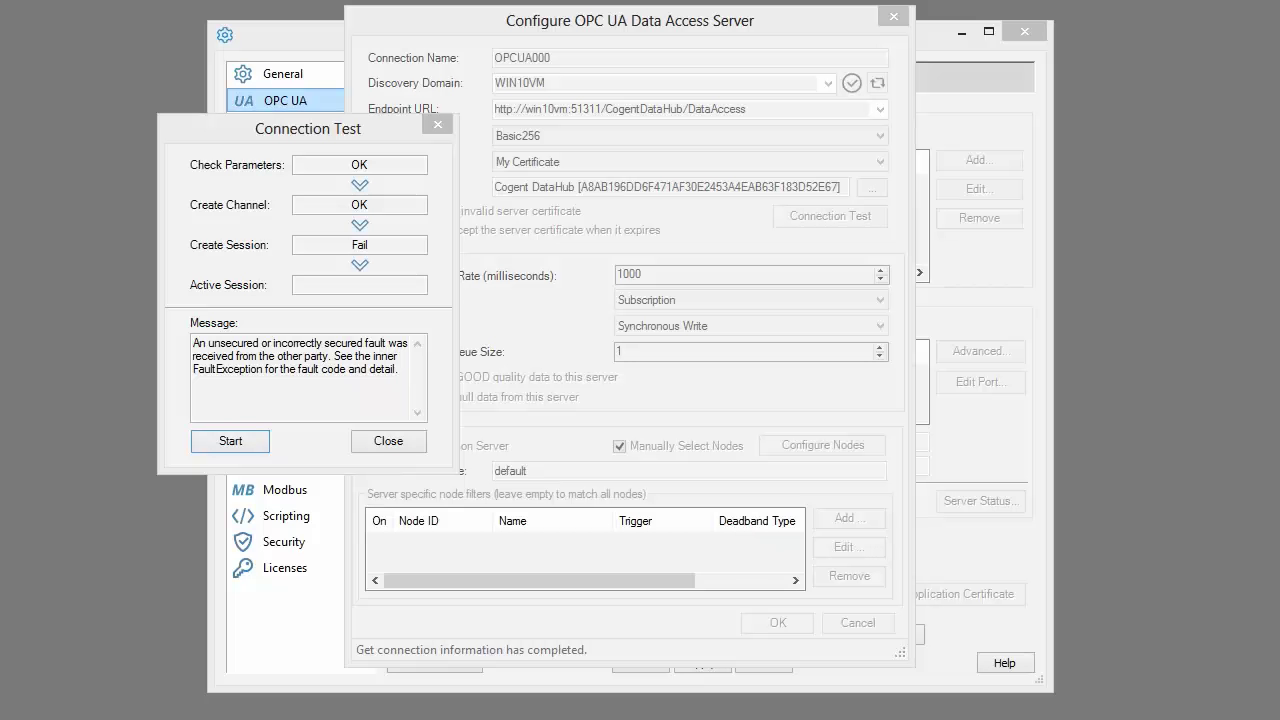
pyautogui.click(243, 451)
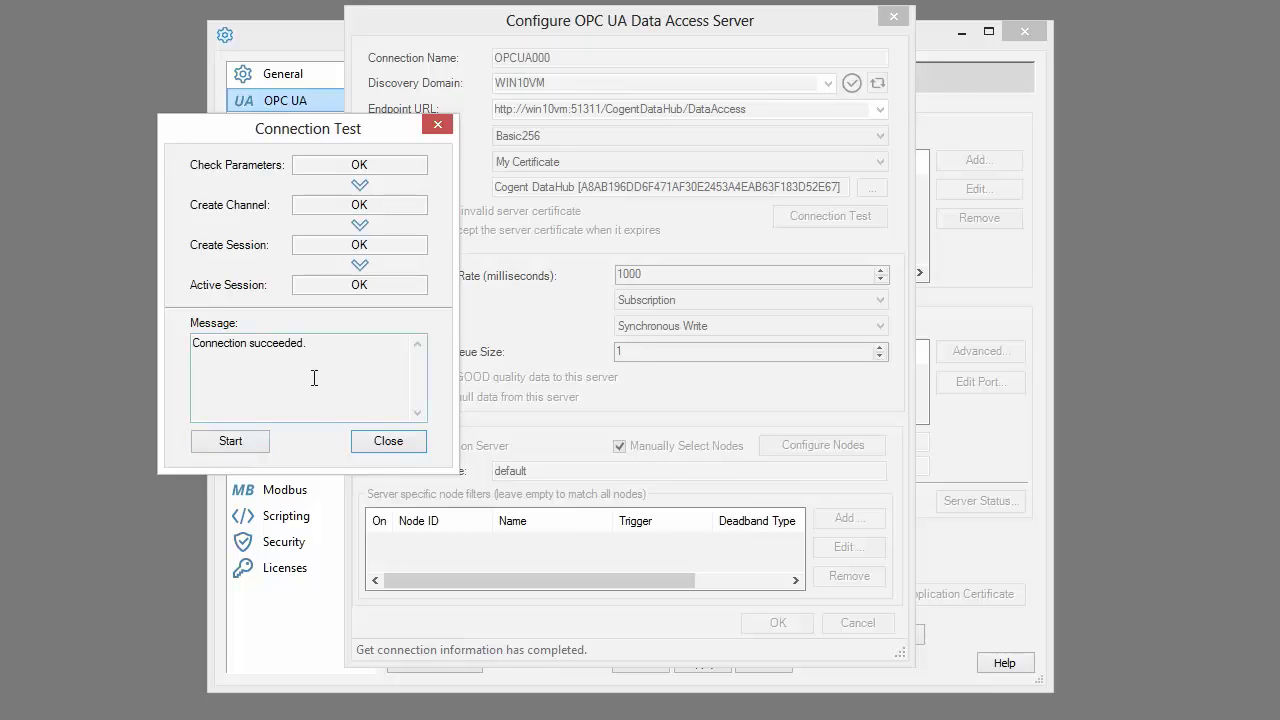
# Select PID1's Pv, Mv and Sp nodes under DataPid for the connection.
pyautogui.click(382, 440)
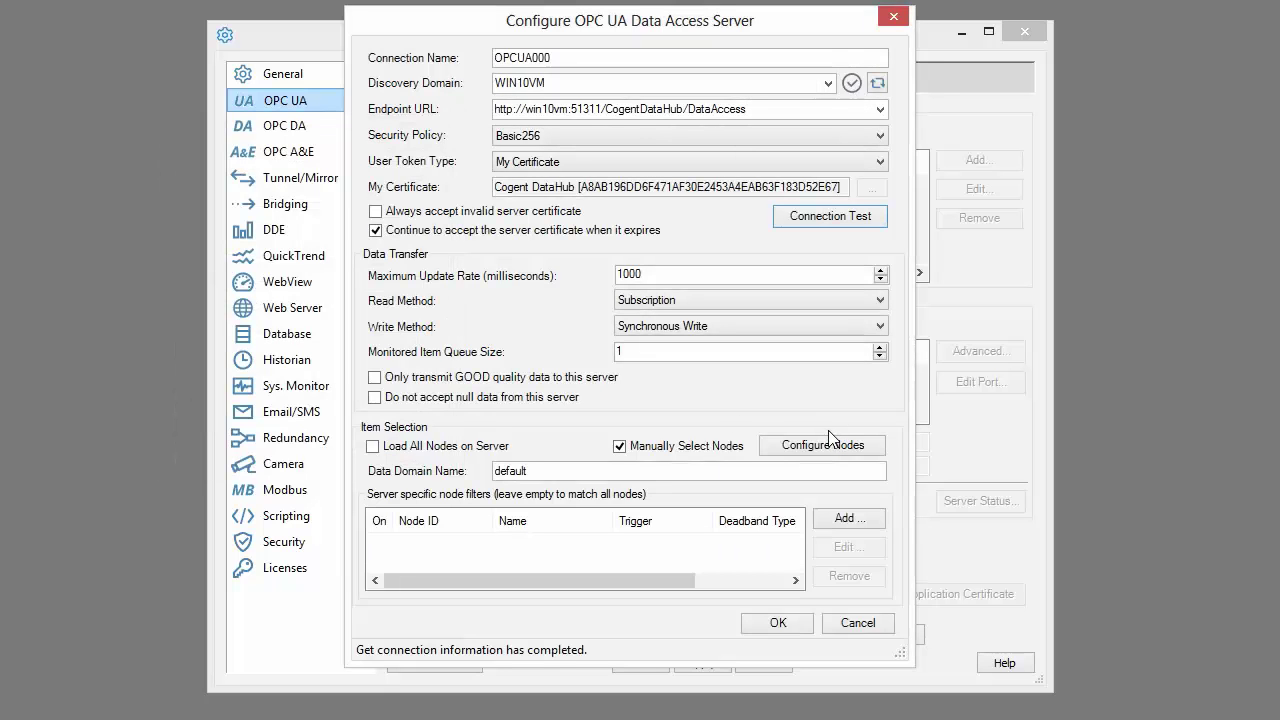
pyautogui.click(824, 443)
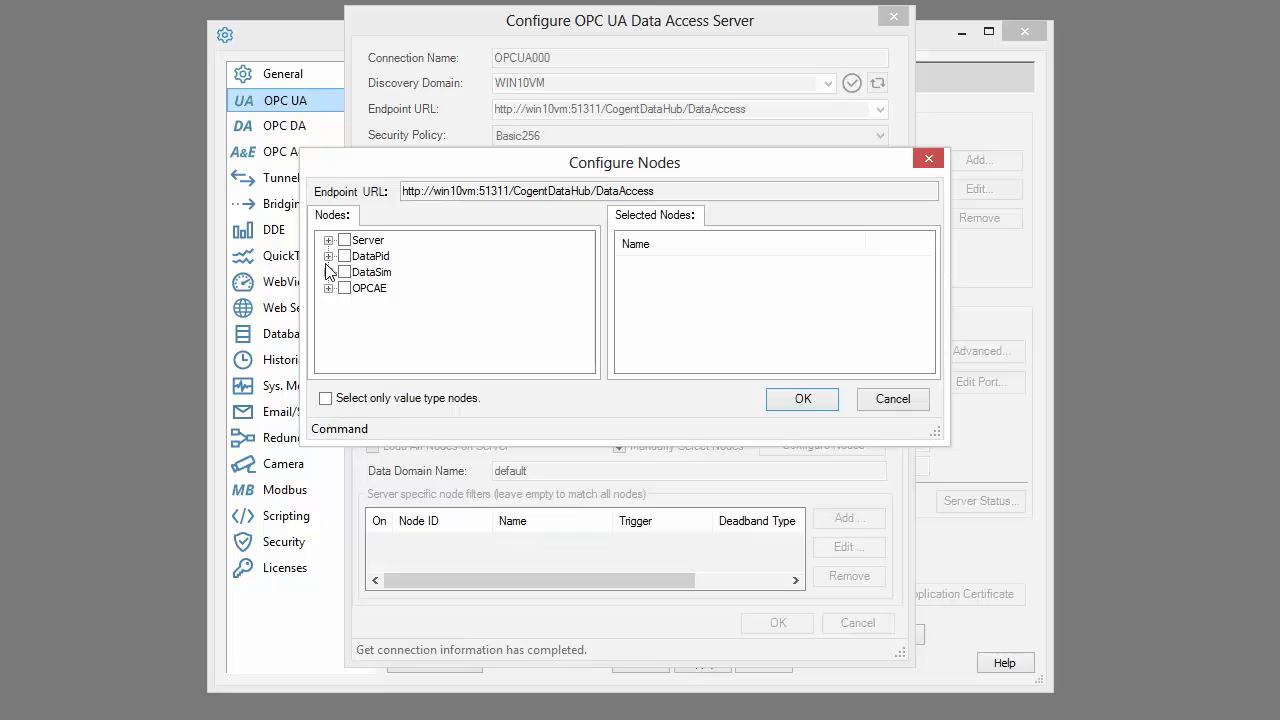
pyautogui.click(328, 257)
pyautogui.click(346, 272)
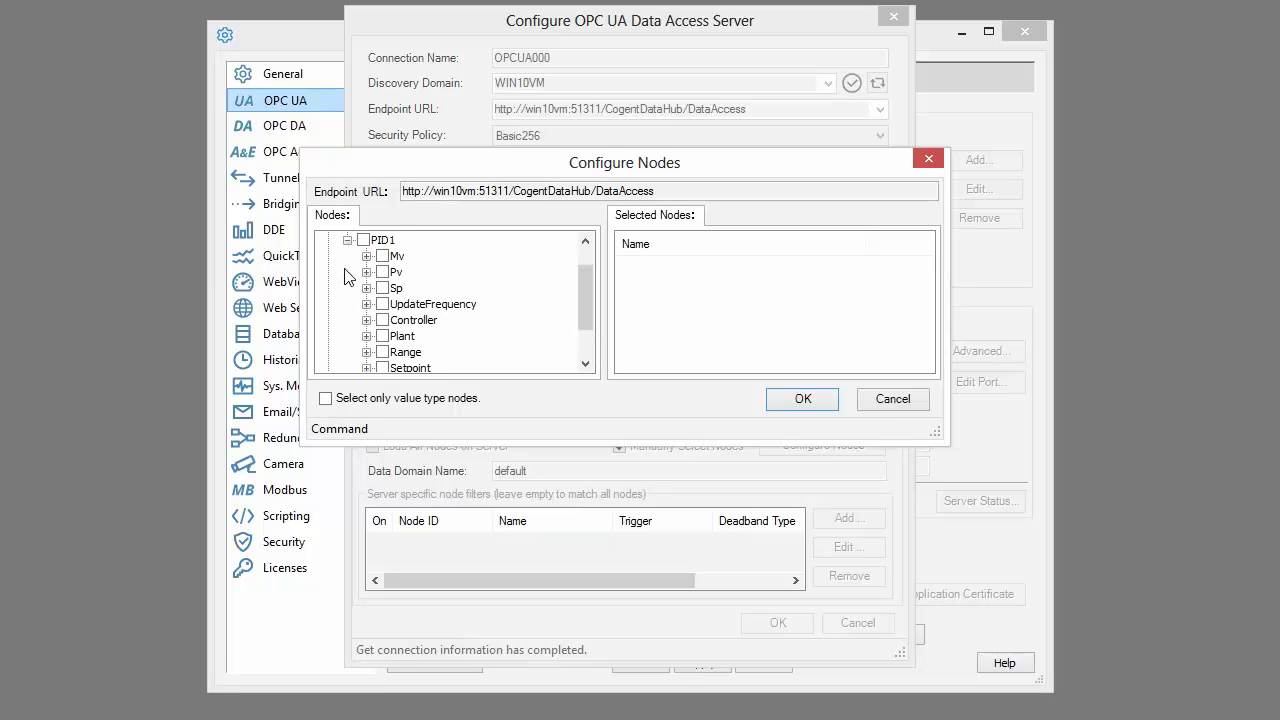
pyautogui.click(396, 271)
pyautogui.click(382, 257)
pyautogui.click(382, 288)
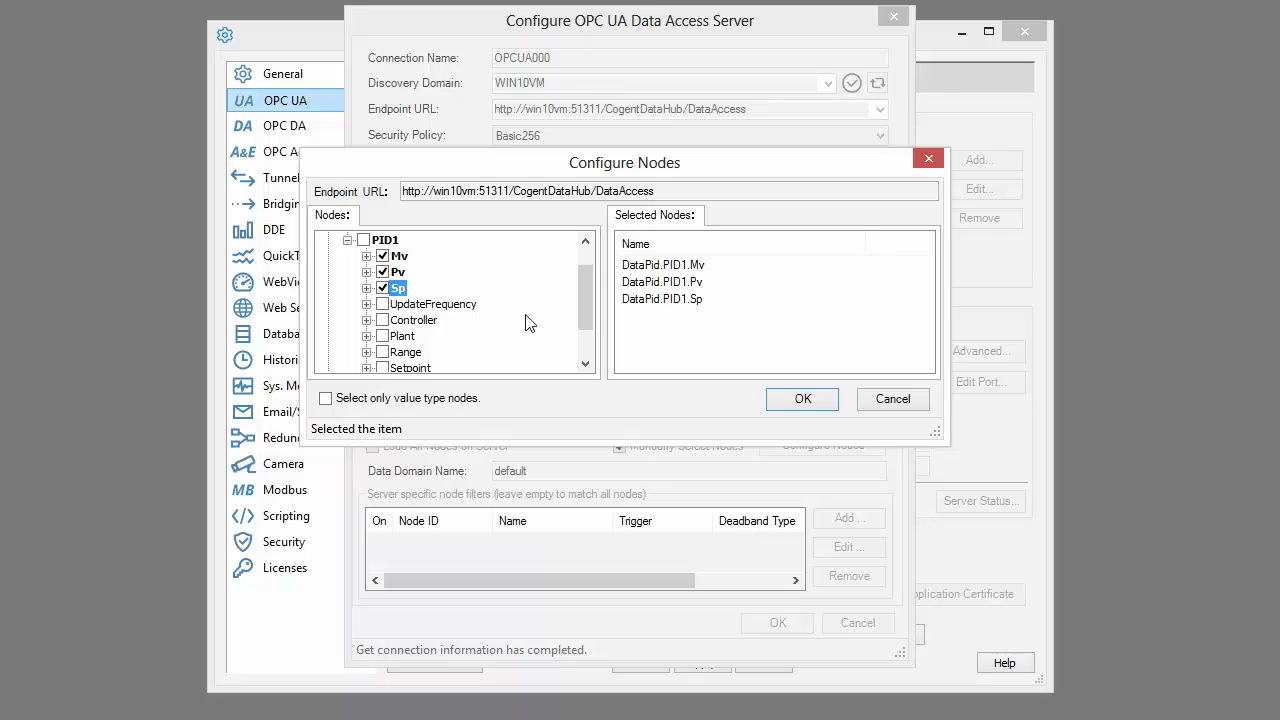
pyautogui.click(811, 397)
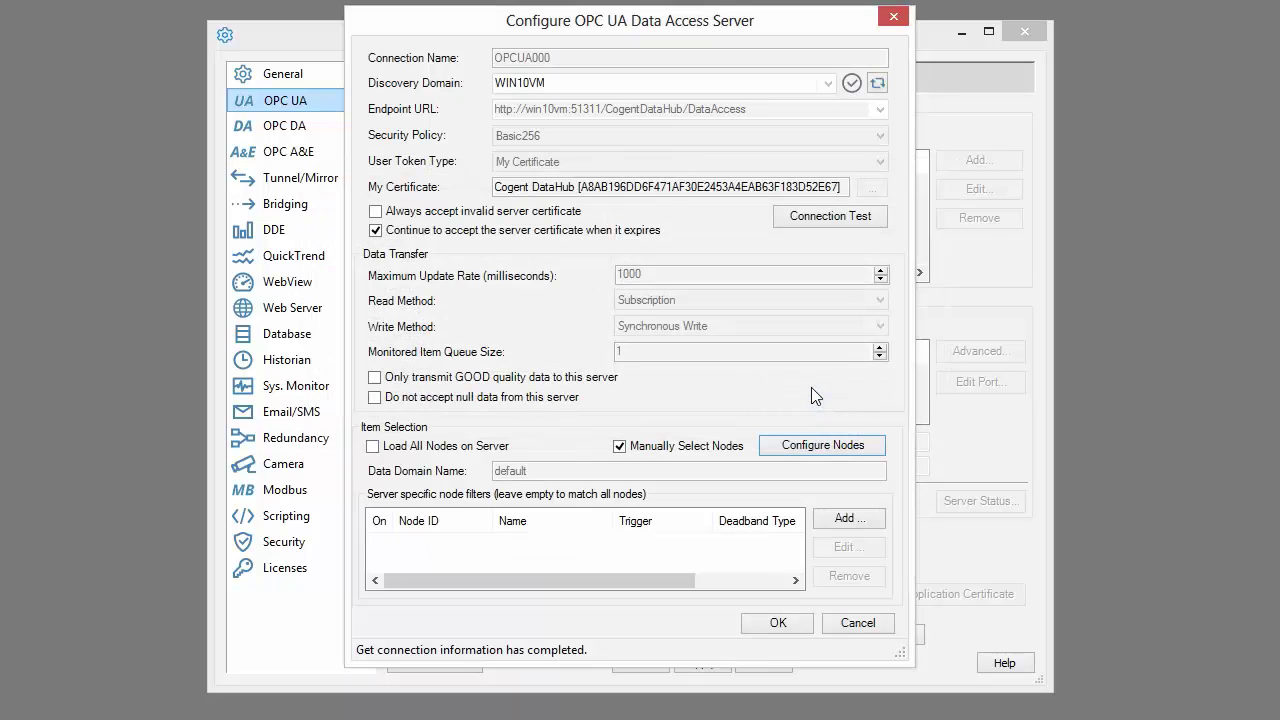
# Set the data domain name to Win10vm, save the OPCUA000 connection and apply it.
pyautogui.click(574, 471)
pyautogui.doubleClick(490, 471)
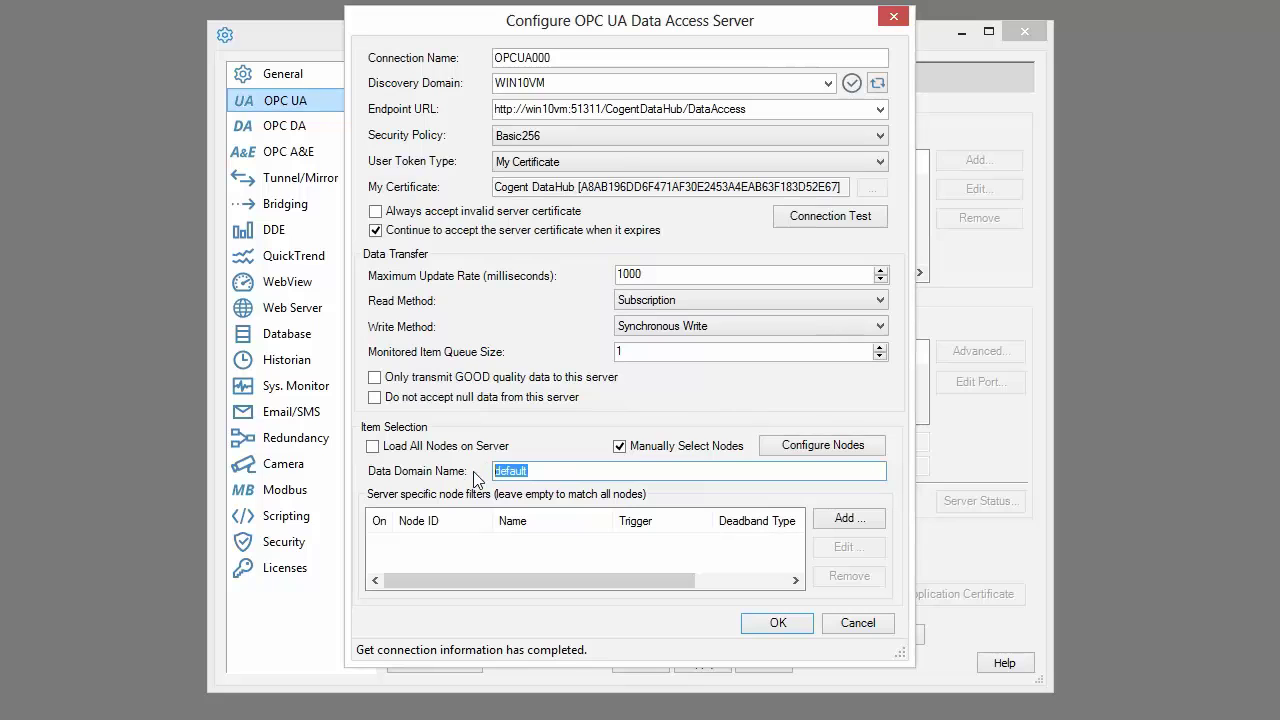
pyautogui.write('Win10vm')
pyautogui.click(770, 622)
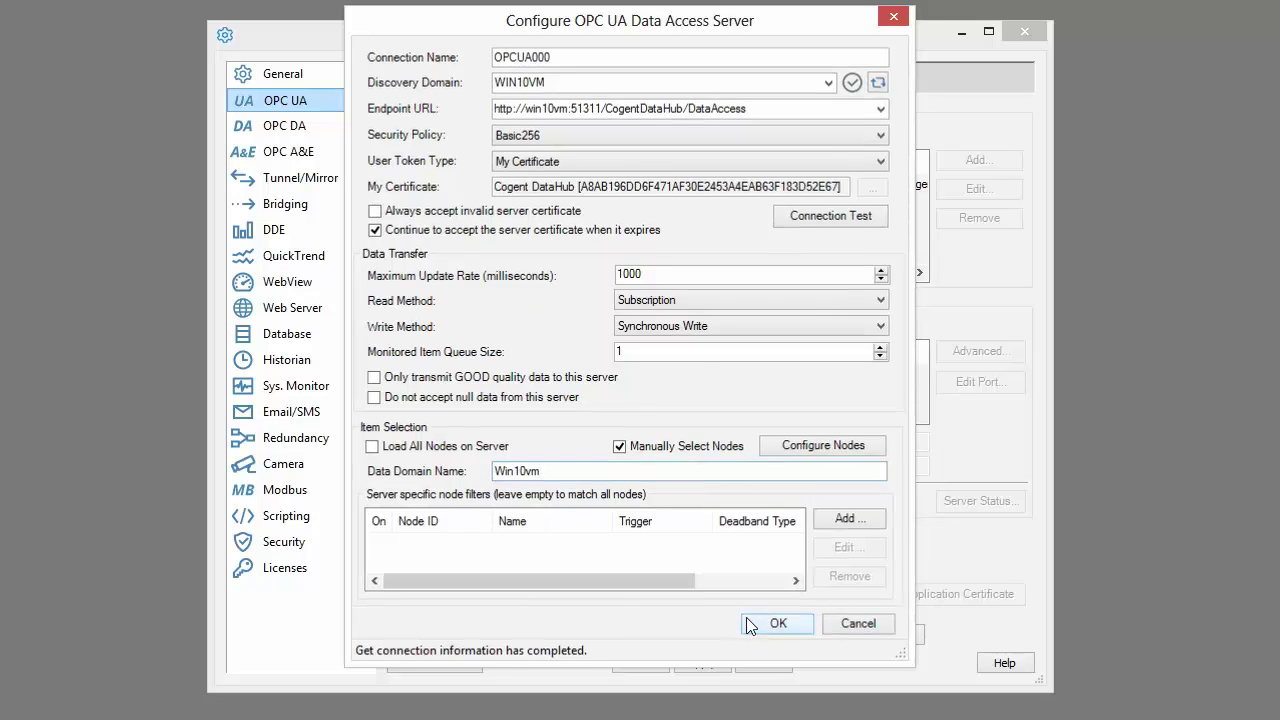
pyautogui.click(703, 663)
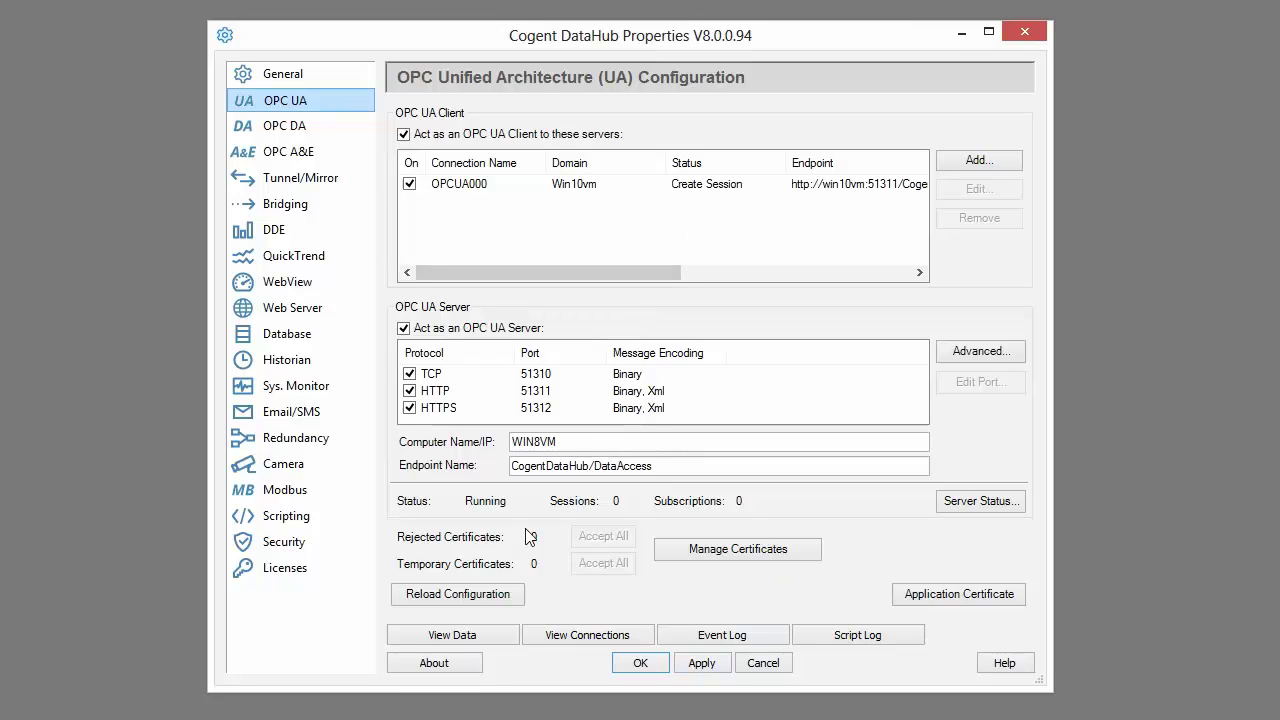
# Browse Win10vm > DataPid > PID1 in the Data Browser to view live Mv, Pv, Sp, then close it.
pyautogui.click(482, 636)
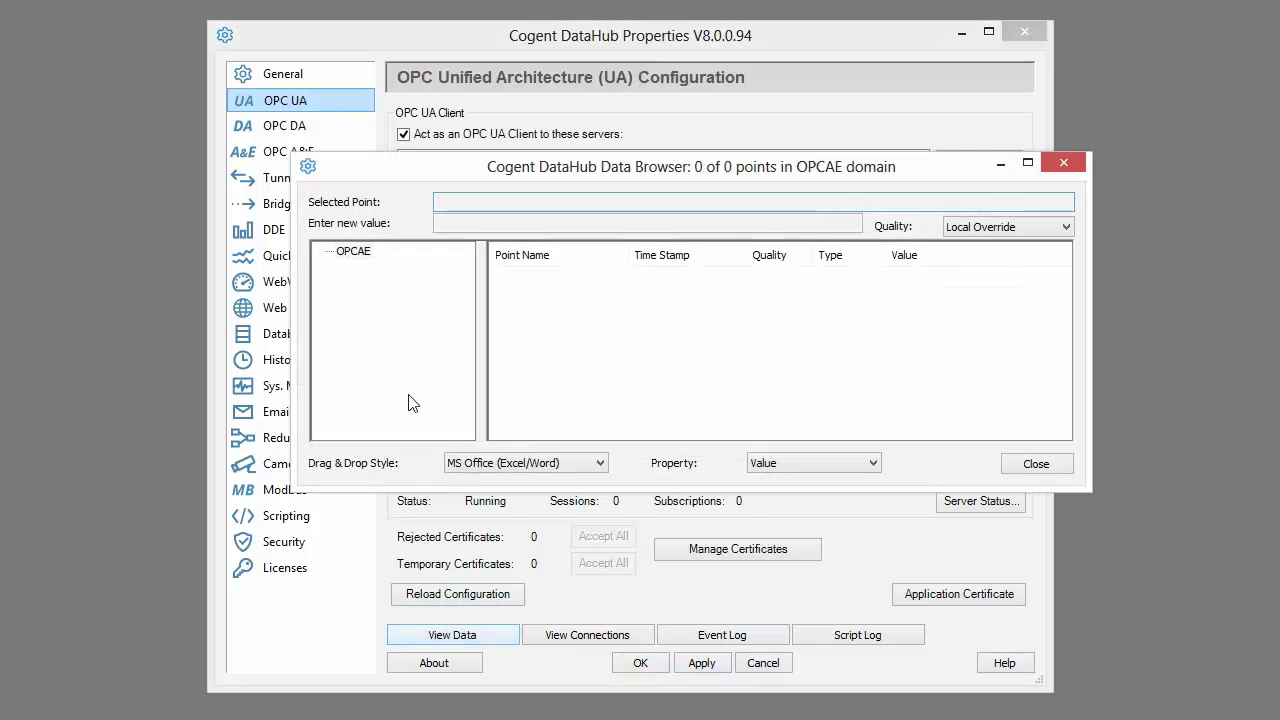
pyautogui.click(345, 268)
pyautogui.click(326, 268)
pyautogui.doubleClick(358, 284)
pyautogui.click(382, 300)
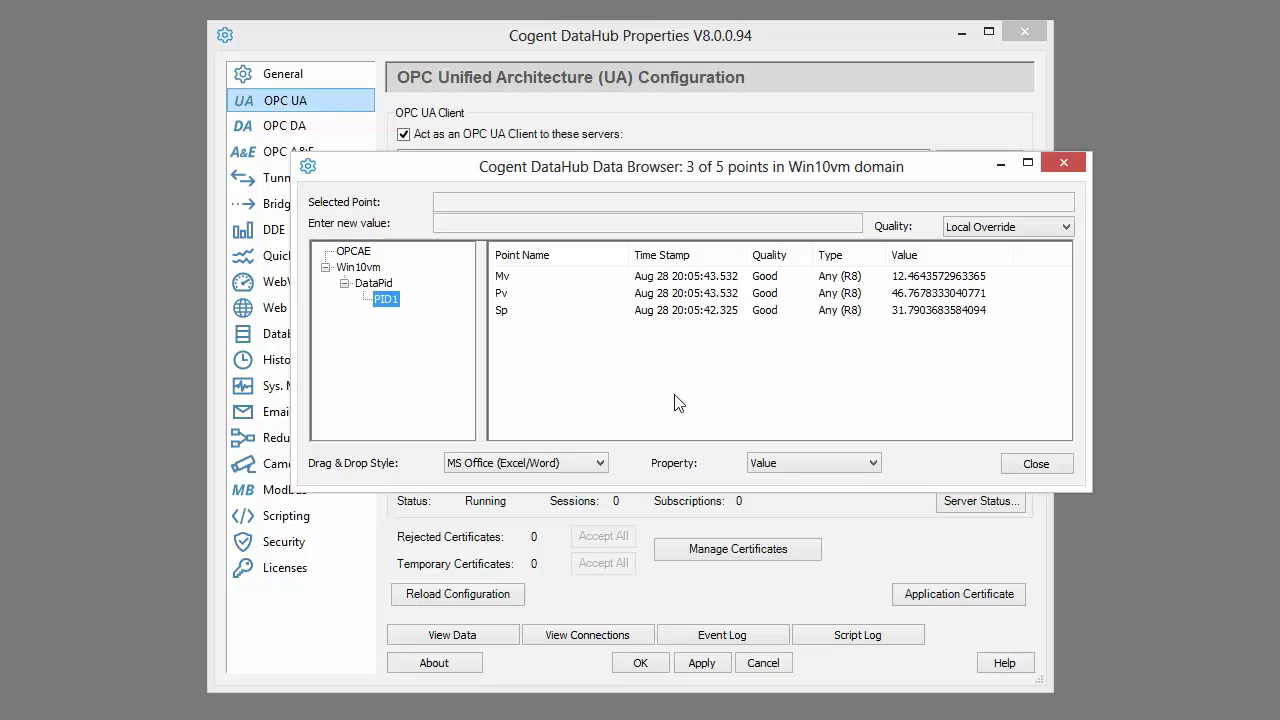
pyautogui.click(1008, 463)
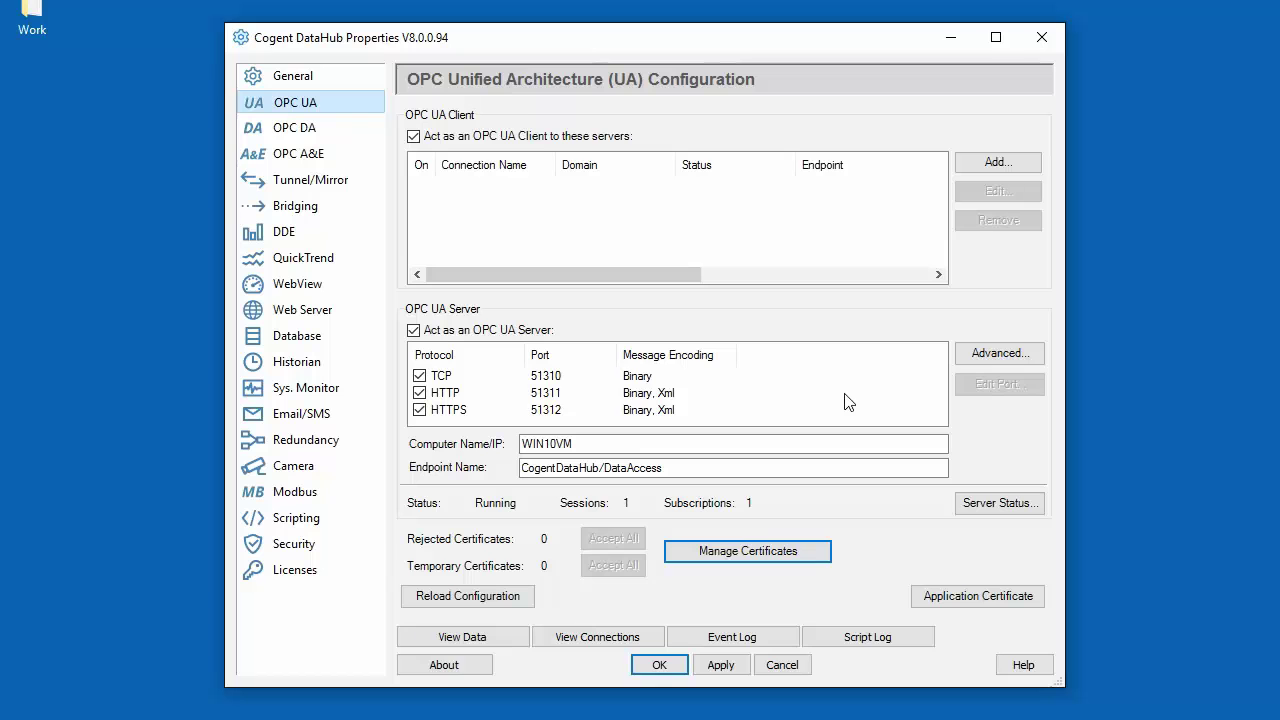
# Enable 'Automatically accept untrusted certificates' in the server's Advanced properties, confirming the warning.
pyautogui.click(996, 357)
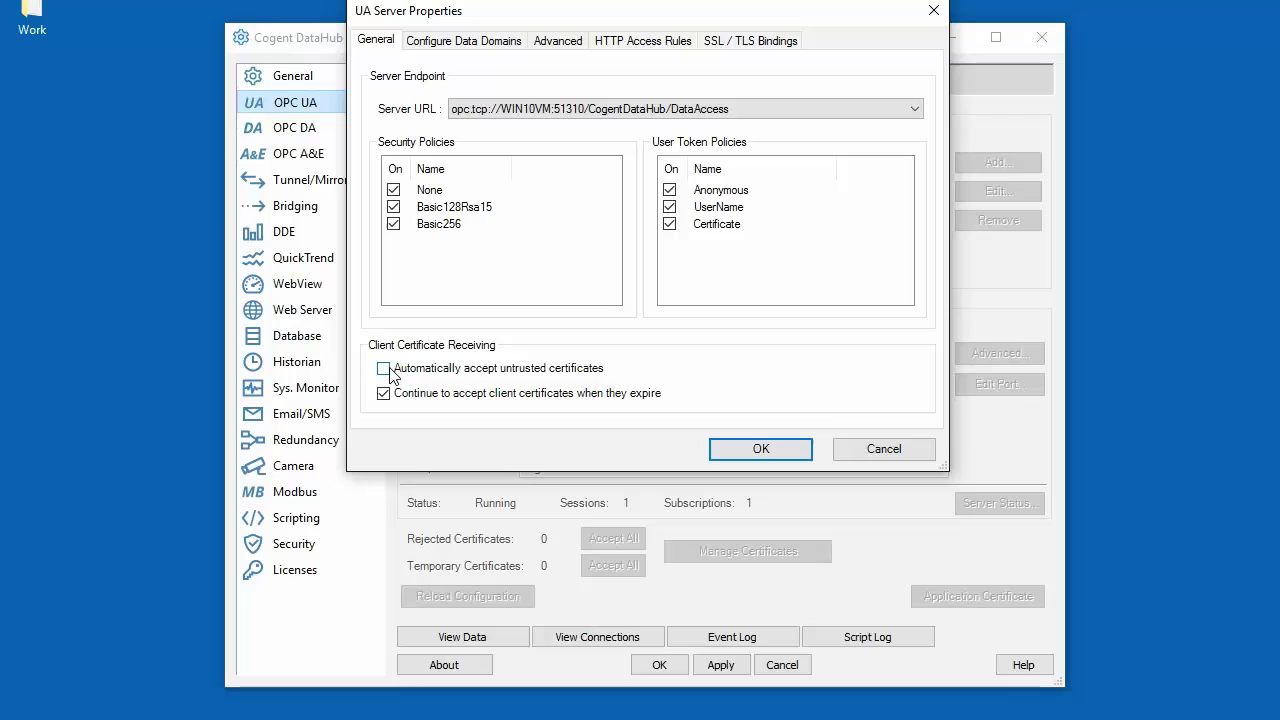
pyautogui.click(386, 369)
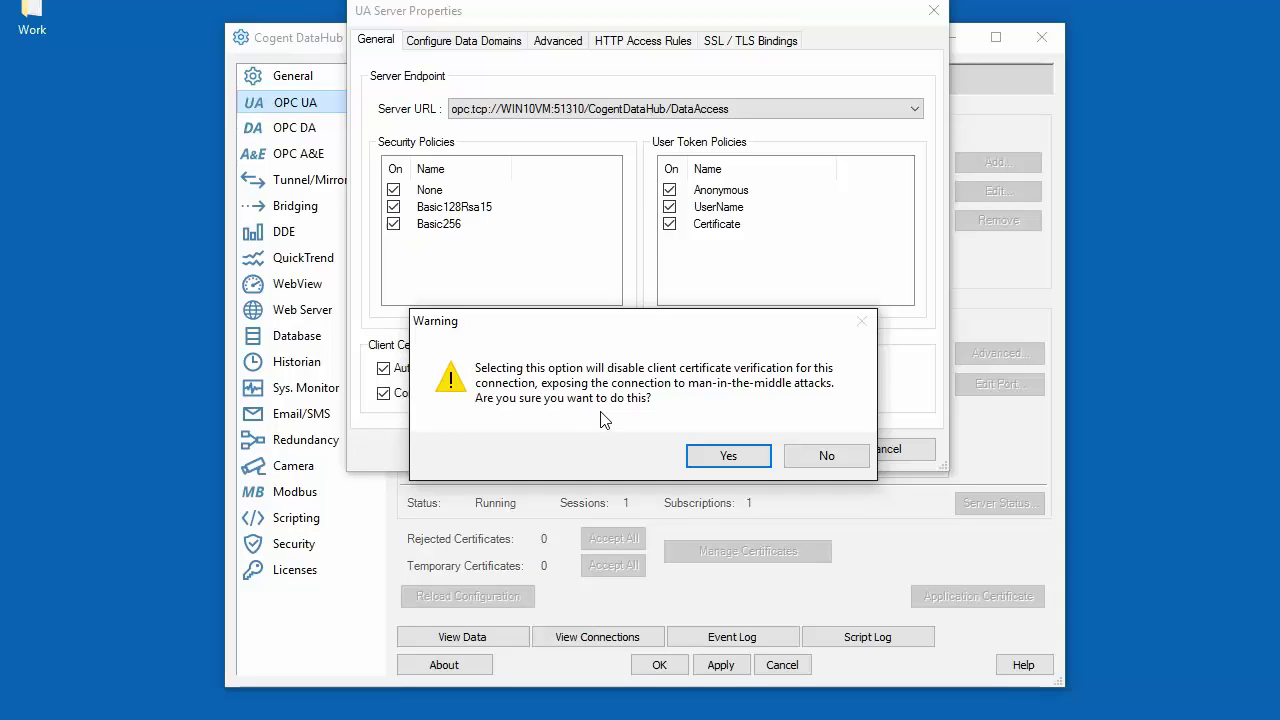
pyautogui.click(720, 456)
pyautogui.click(724, 452)
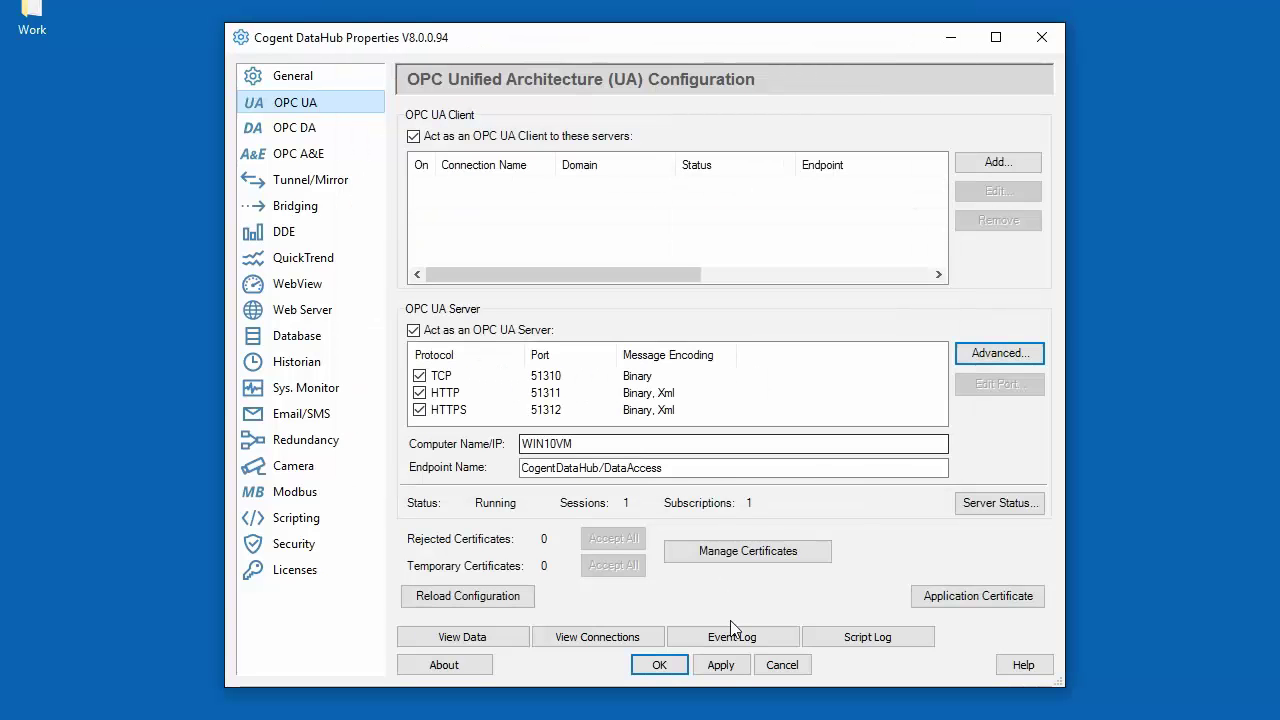
pyautogui.click(720, 665)
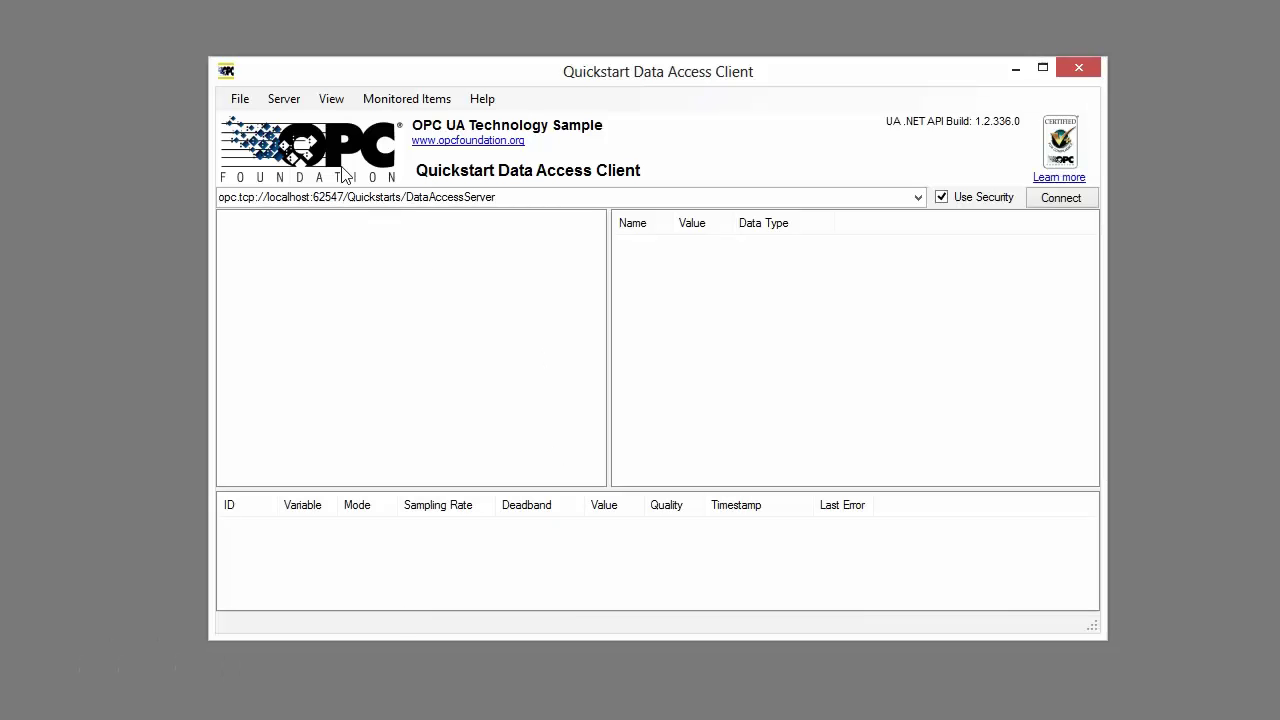
# Discover servers on host WIN10VM, pick the opc.tcp DataHub endpoint, and connect to it.
pyautogui.click(284, 99)
pyautogui.click(300, 122)
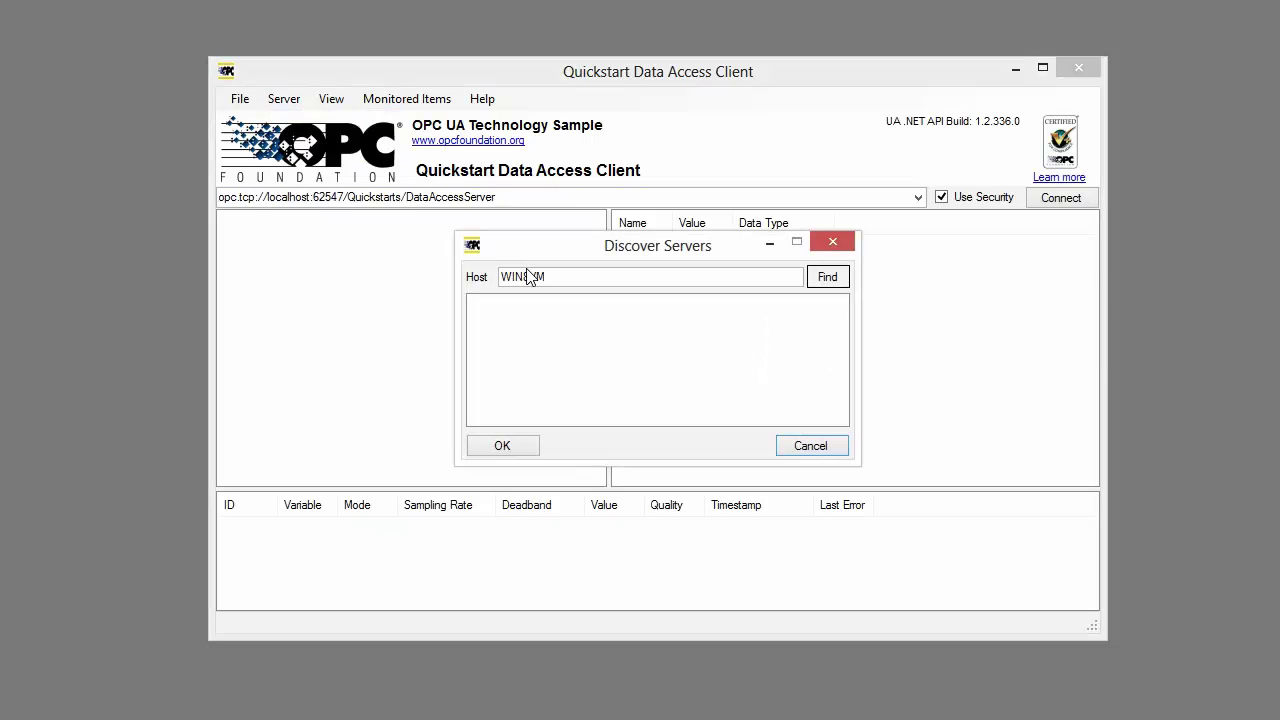
pyautogui.click(529, 276)
pyautogui.moveTo(529, 276); pyautogui.dragTo(524, 276)
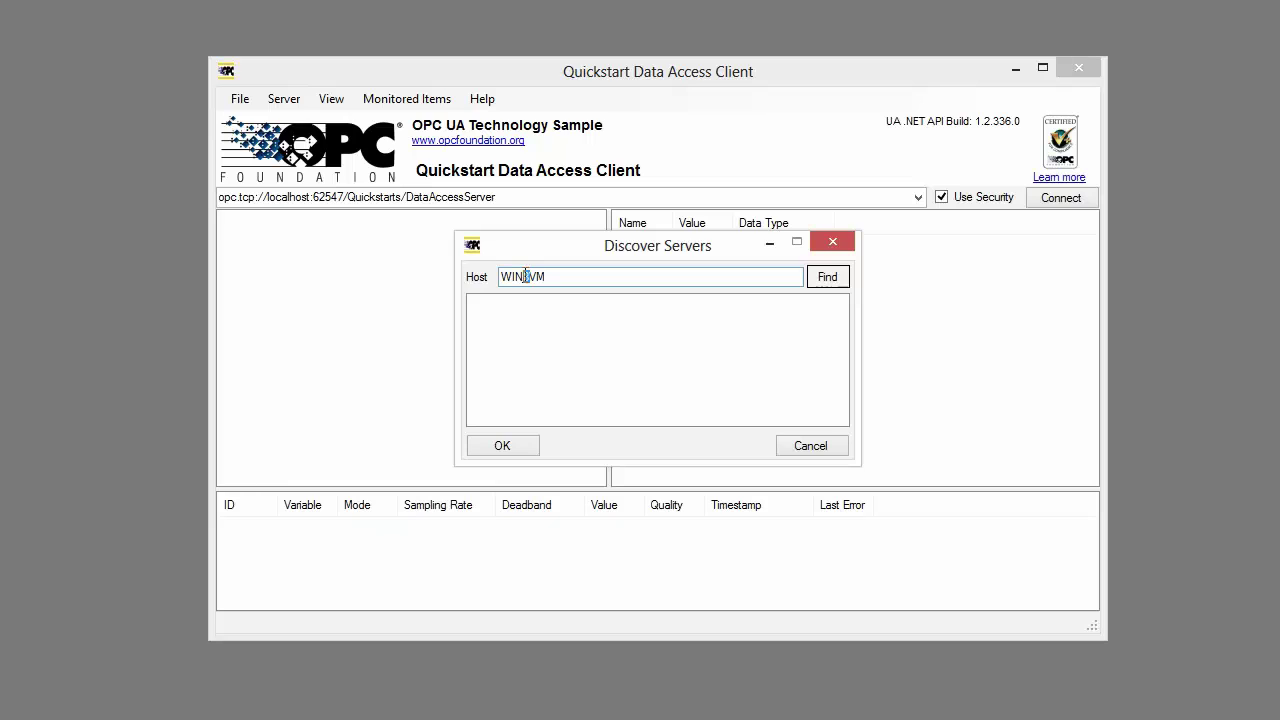
pyautogui.write('10')
pyautogui.click(834, 278)
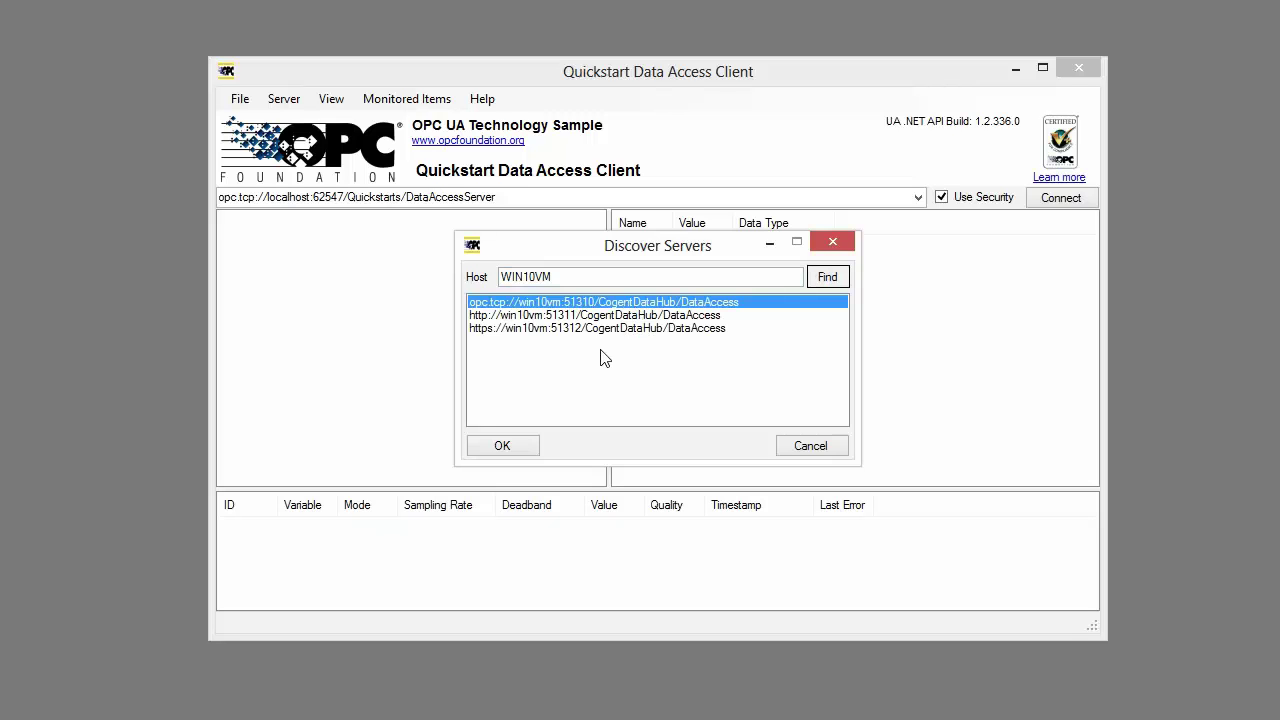
pyautogui.click(518, 446)
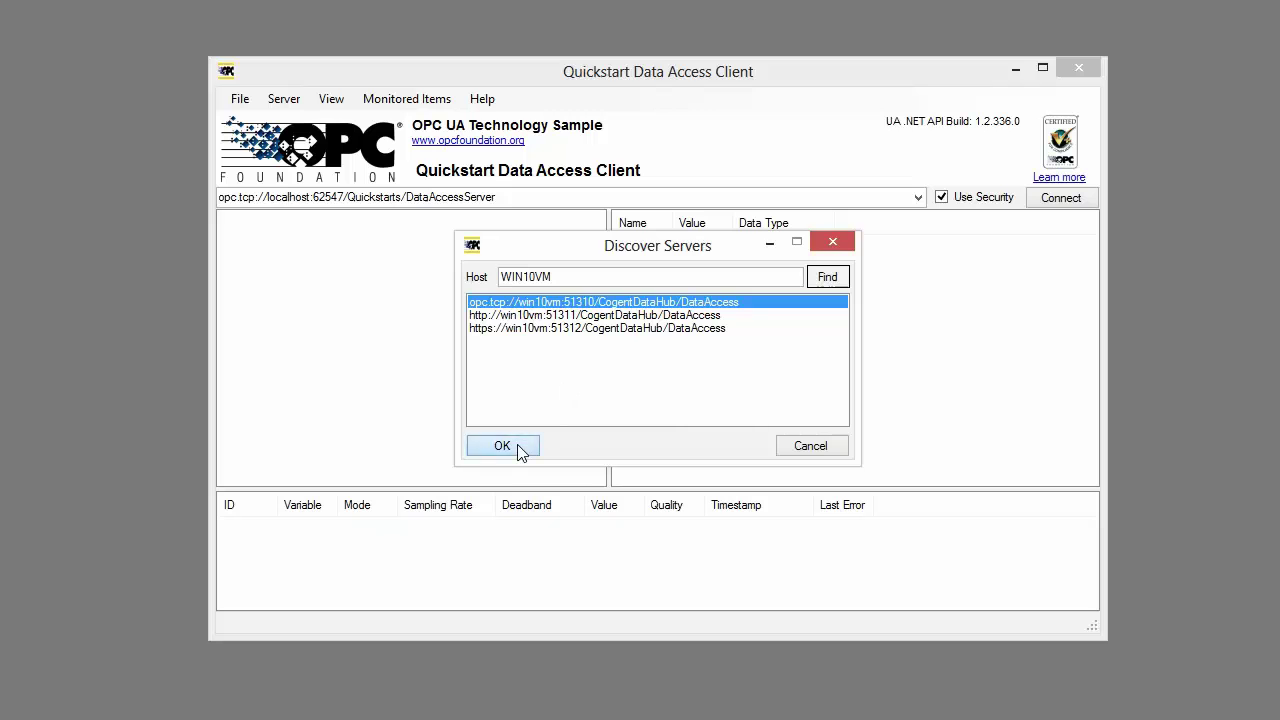
pyautogui.click(1082, 198)
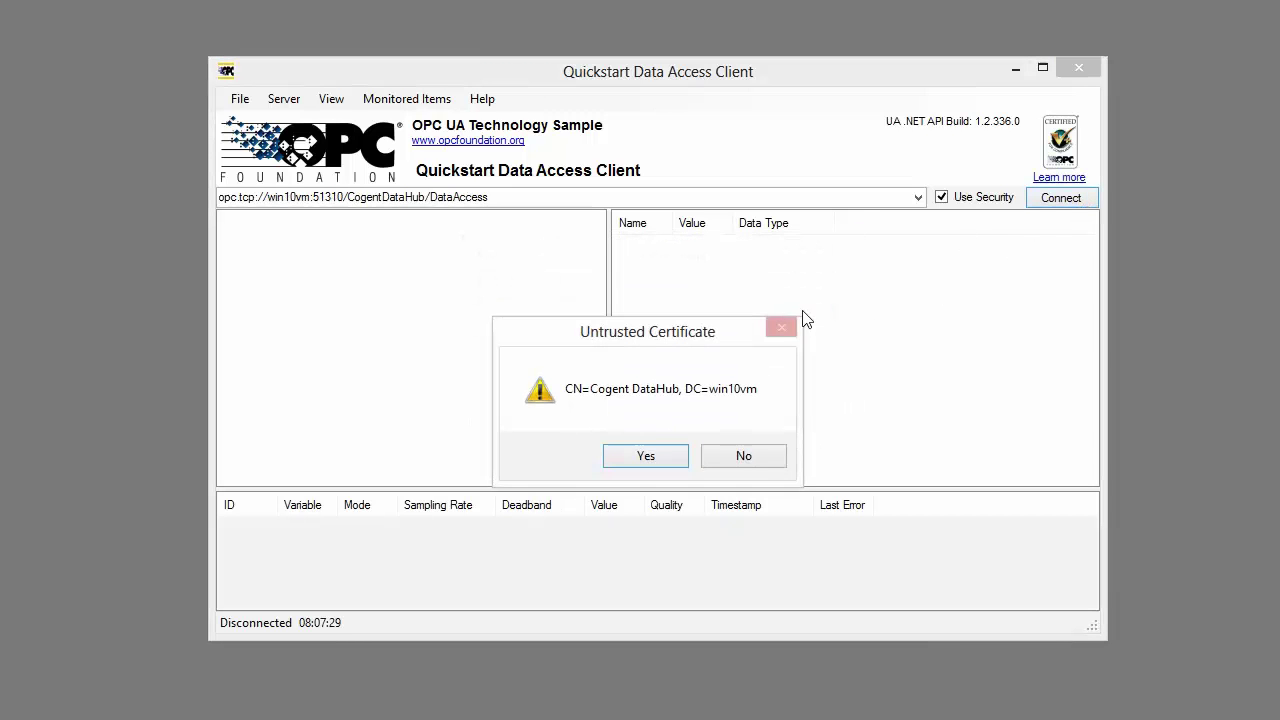
# Trust the DataHub server's certificate and expand the DataSim branch in the address space.
pyautogui.click(671, 455)
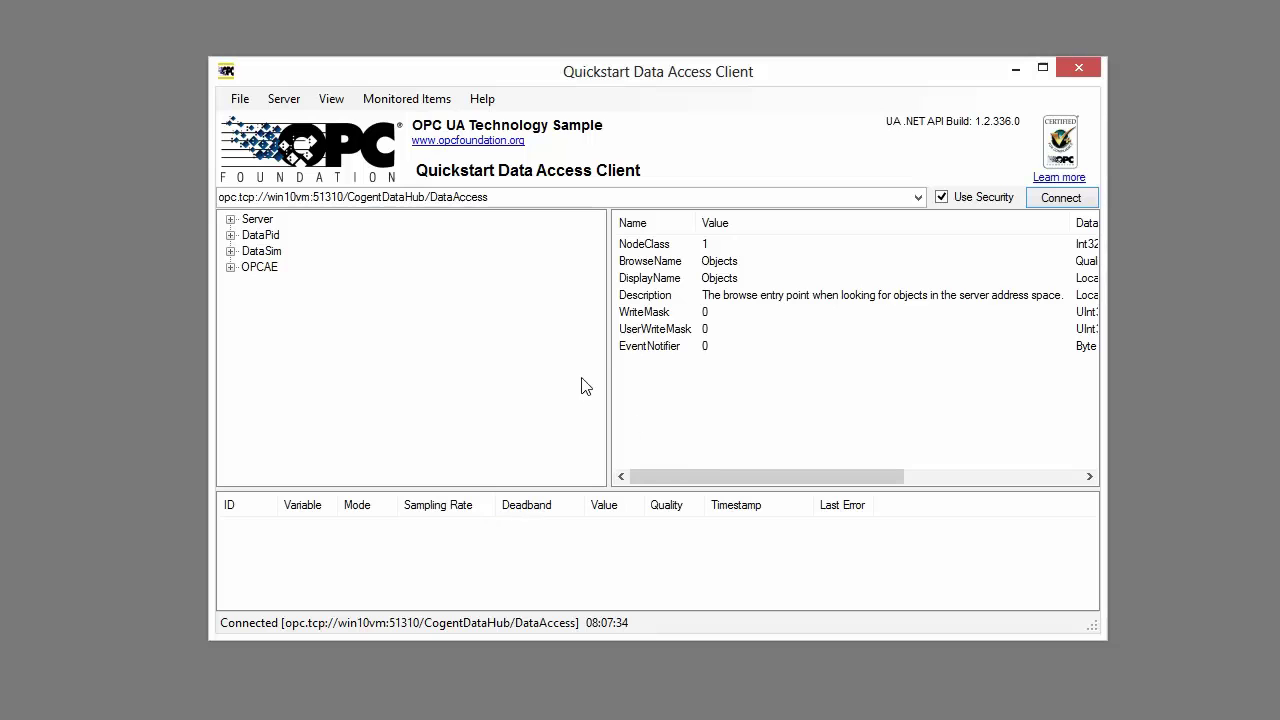
pyautogui.doubleClick(241, 237)
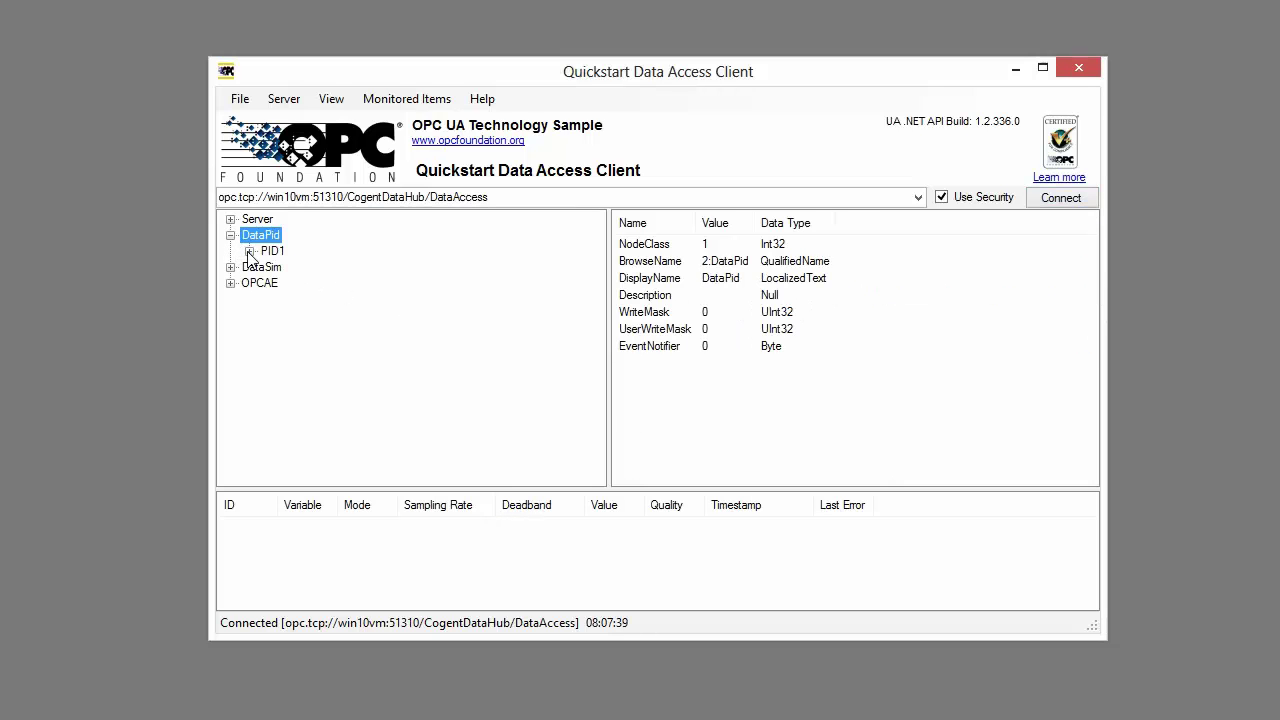
pyautogui.click(250, 253)
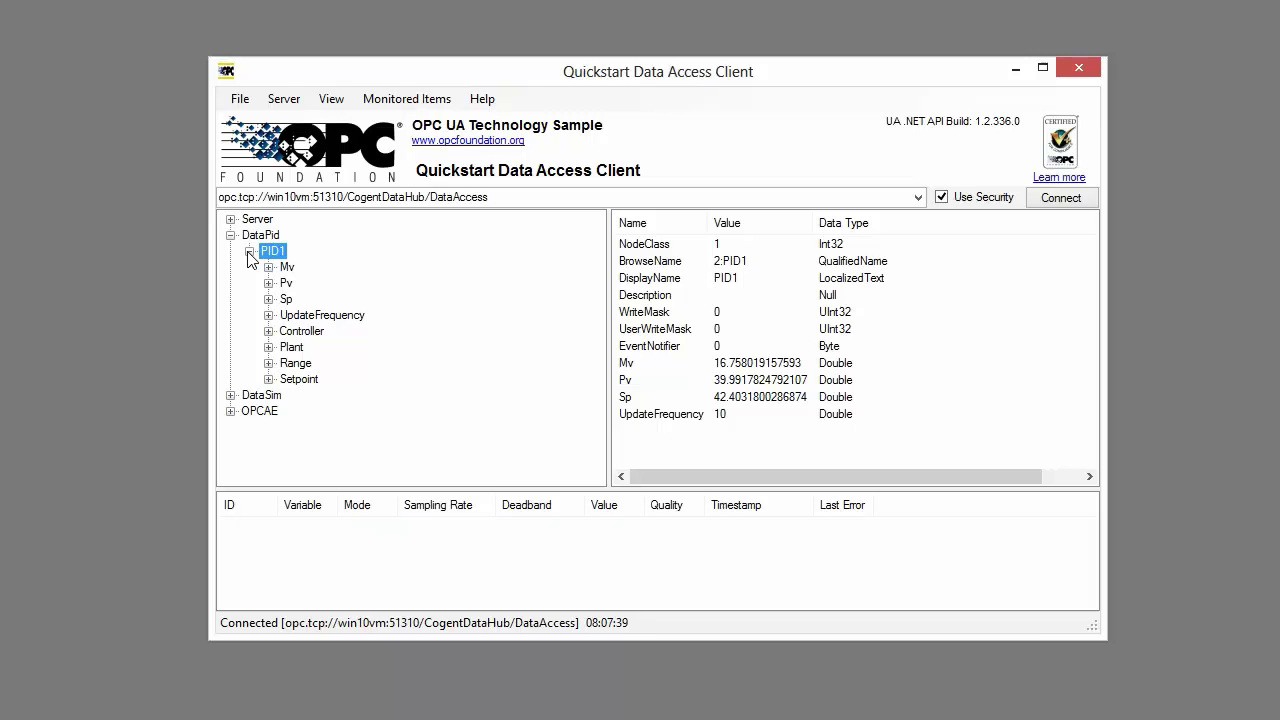
pyautogui.click(250, 252)
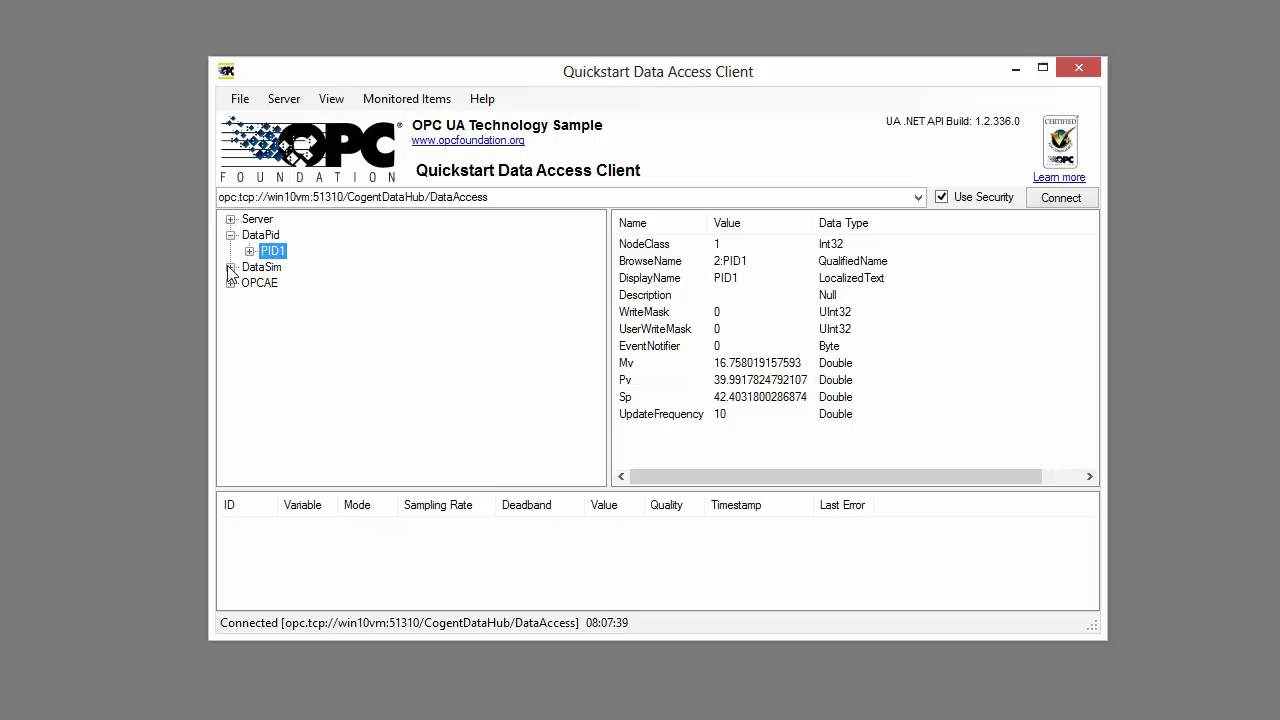
pyautogui.click(234, 268)
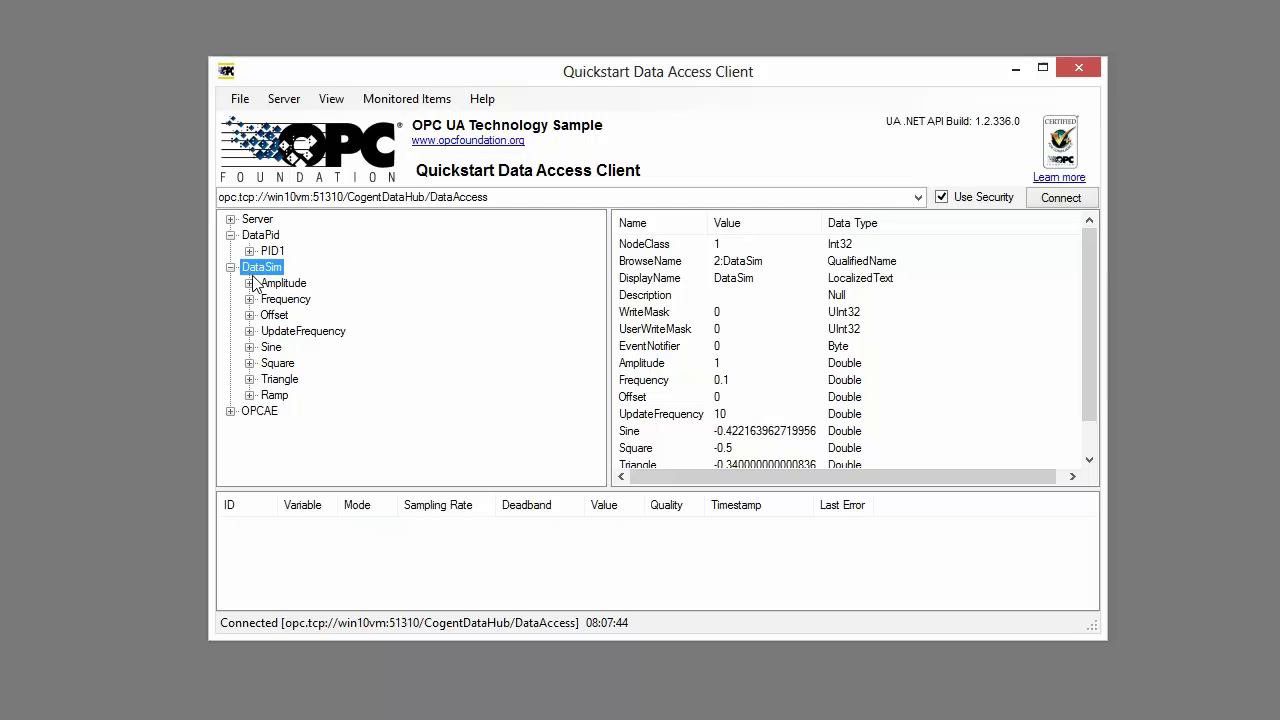
# Monitor the DataSim Sine, Square and Triangle items and widen the Value column.
pyautogui.rightClick(283, 346)
pyautogui.click(291, 355)
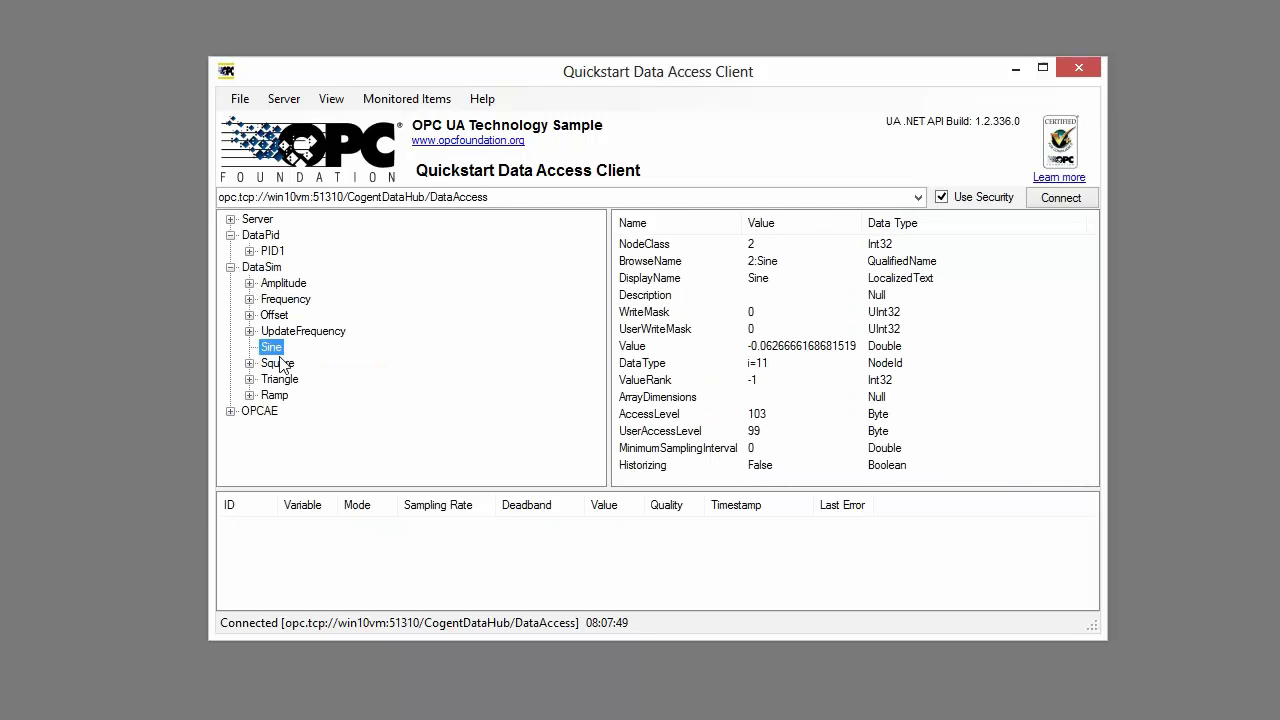
pyautogui.rightClick(277, 366)
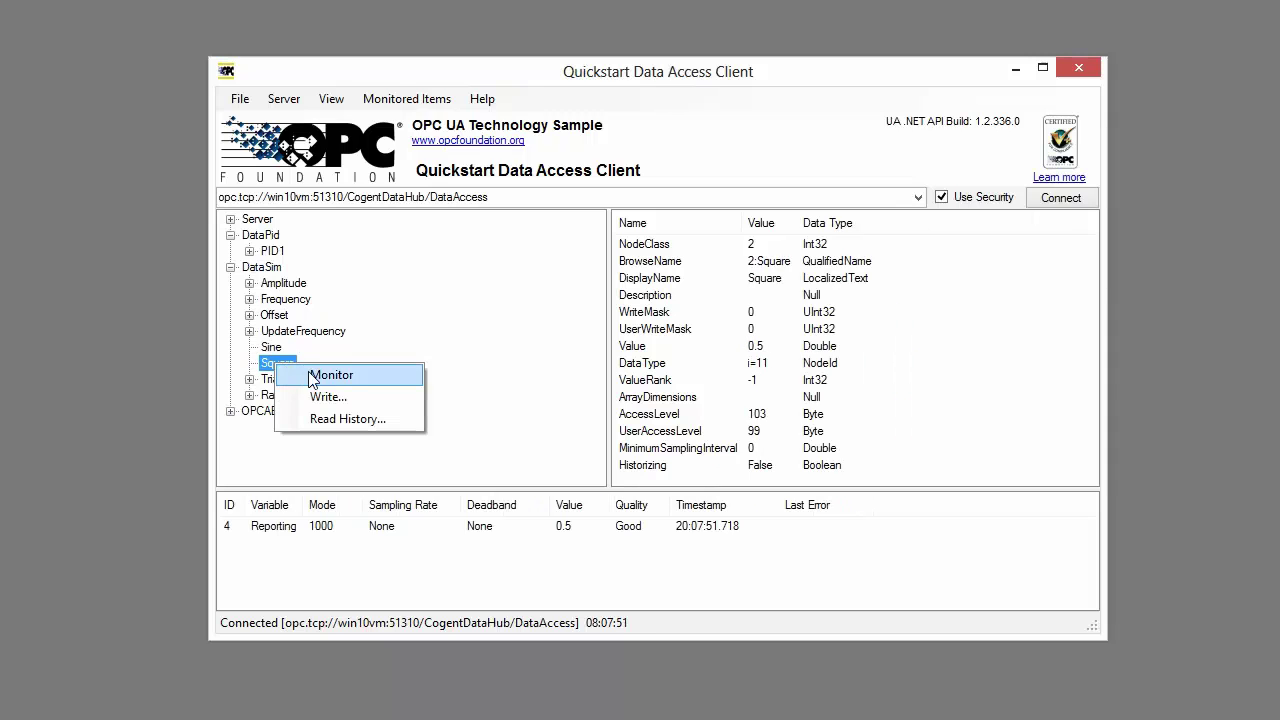
pyautogui.click(284, 375)
pyautogui.rightClick(283, 379)
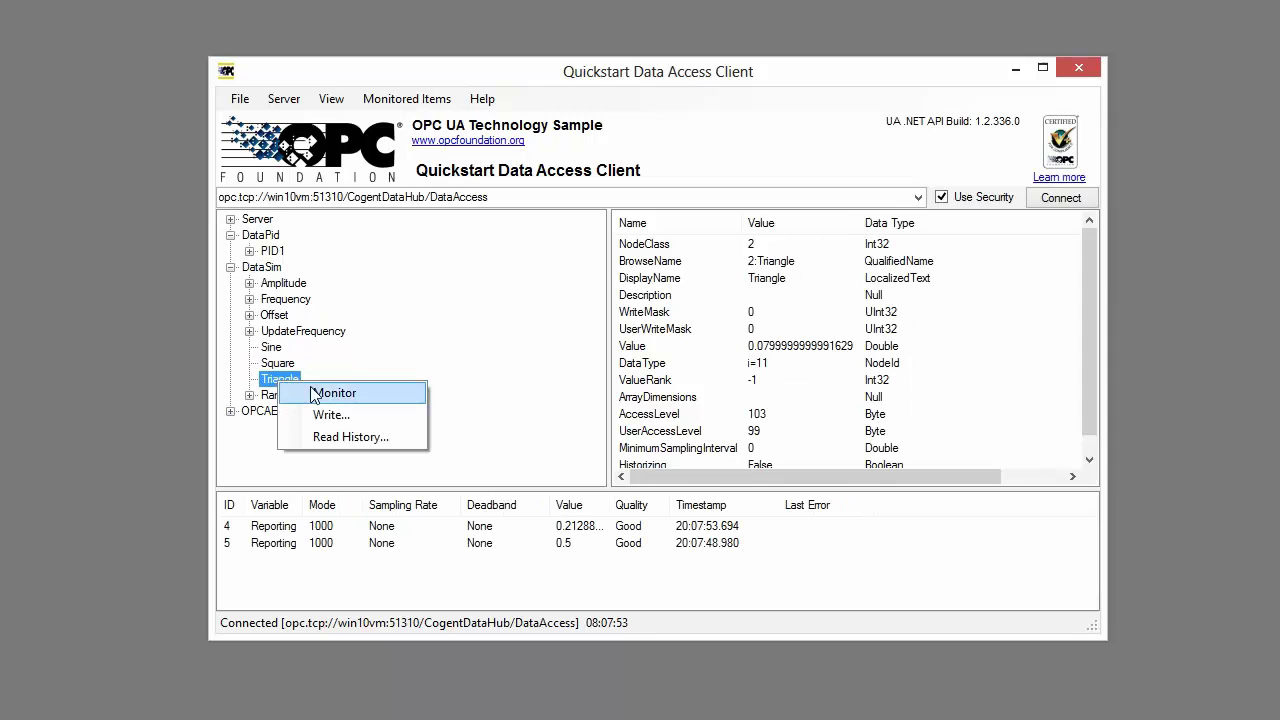
pyautogui.click(312, 392)
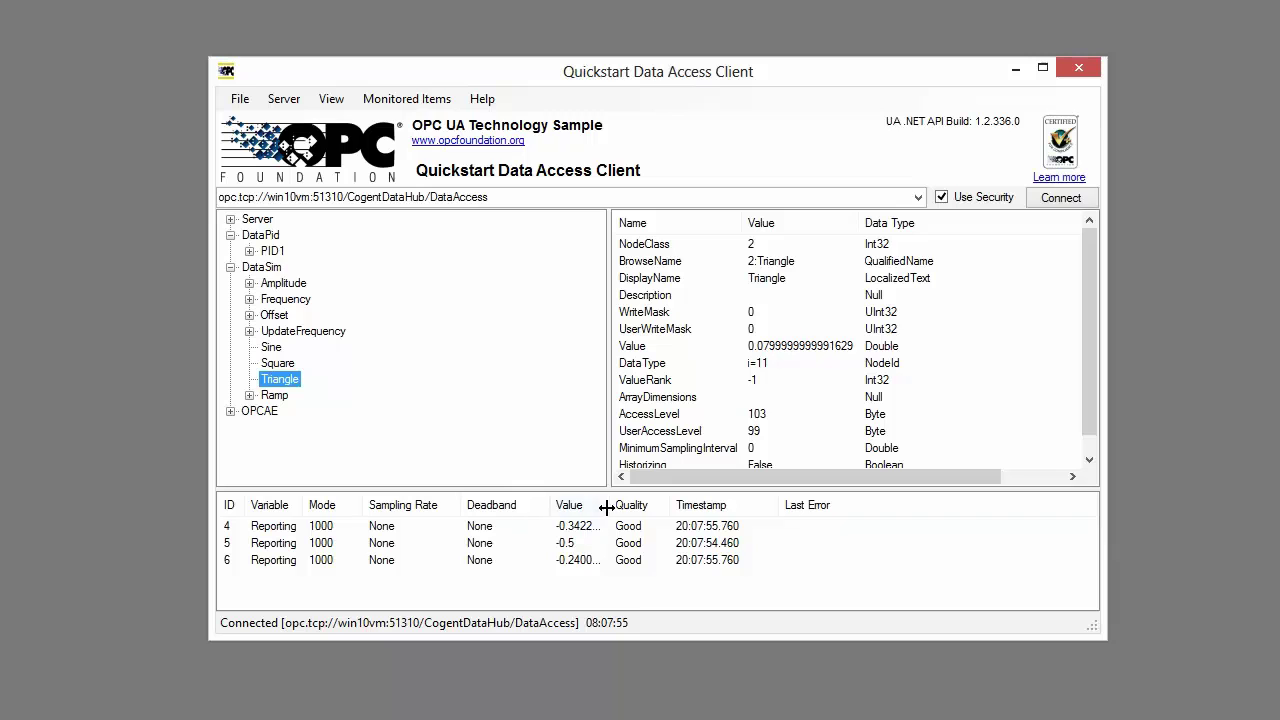
pyautogui.moveTo(609, 505); pyautogui.dragTo(689, 505)
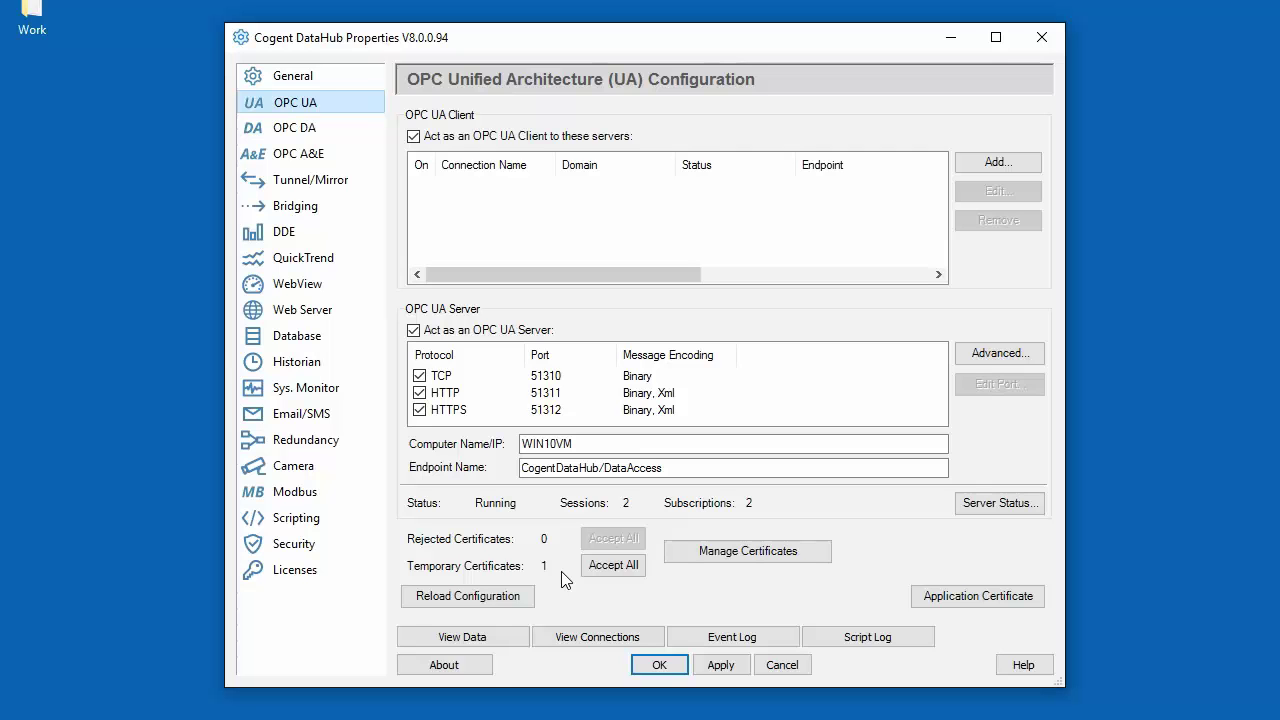
# Inspect the OPCUA000 and Quickstart client sessions' subscriptions in Server Status, then close it.
pyautogui.click(995, 507)
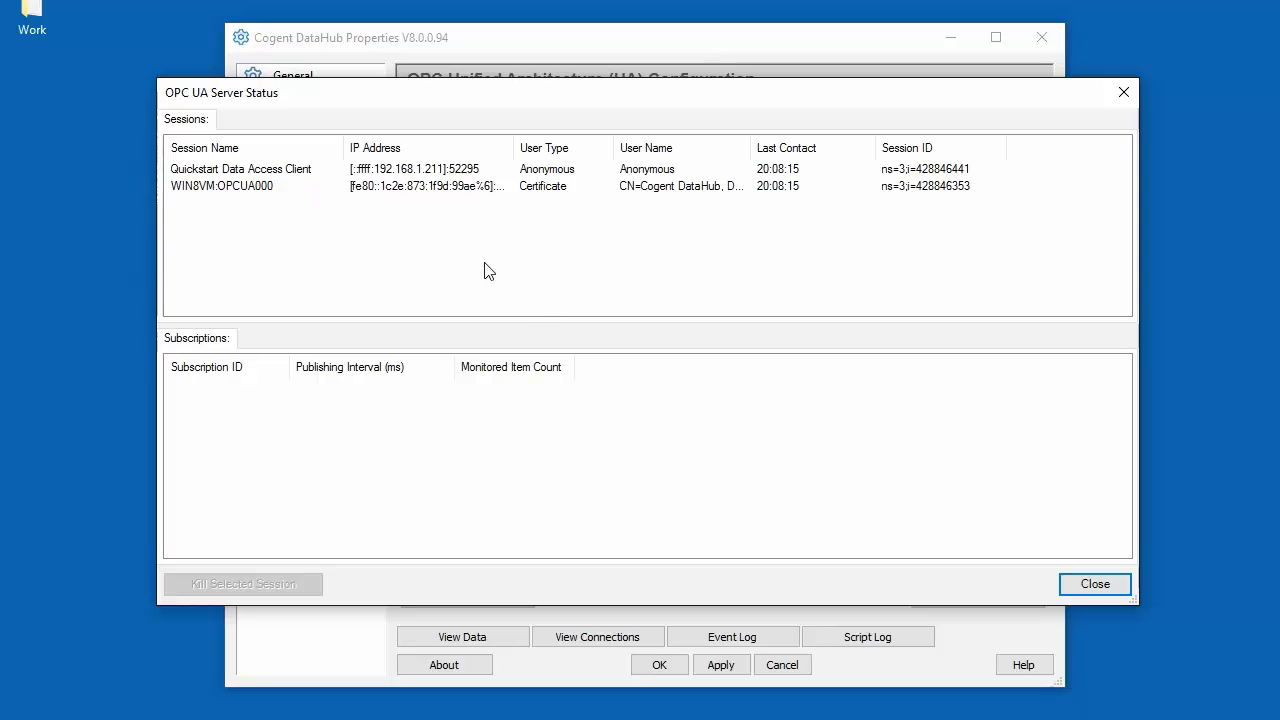
pyautogui.click(250, 190)
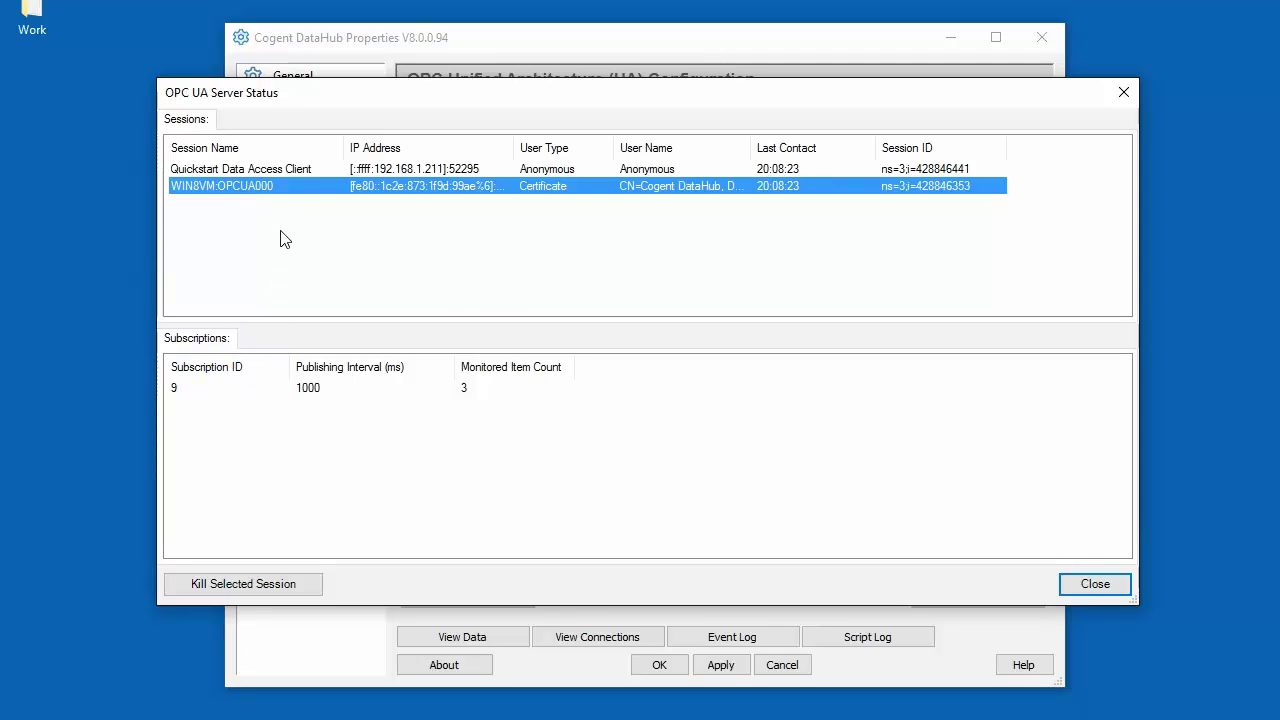
pyautogui.click(284, 175)
pyautogui.click(284, 174)
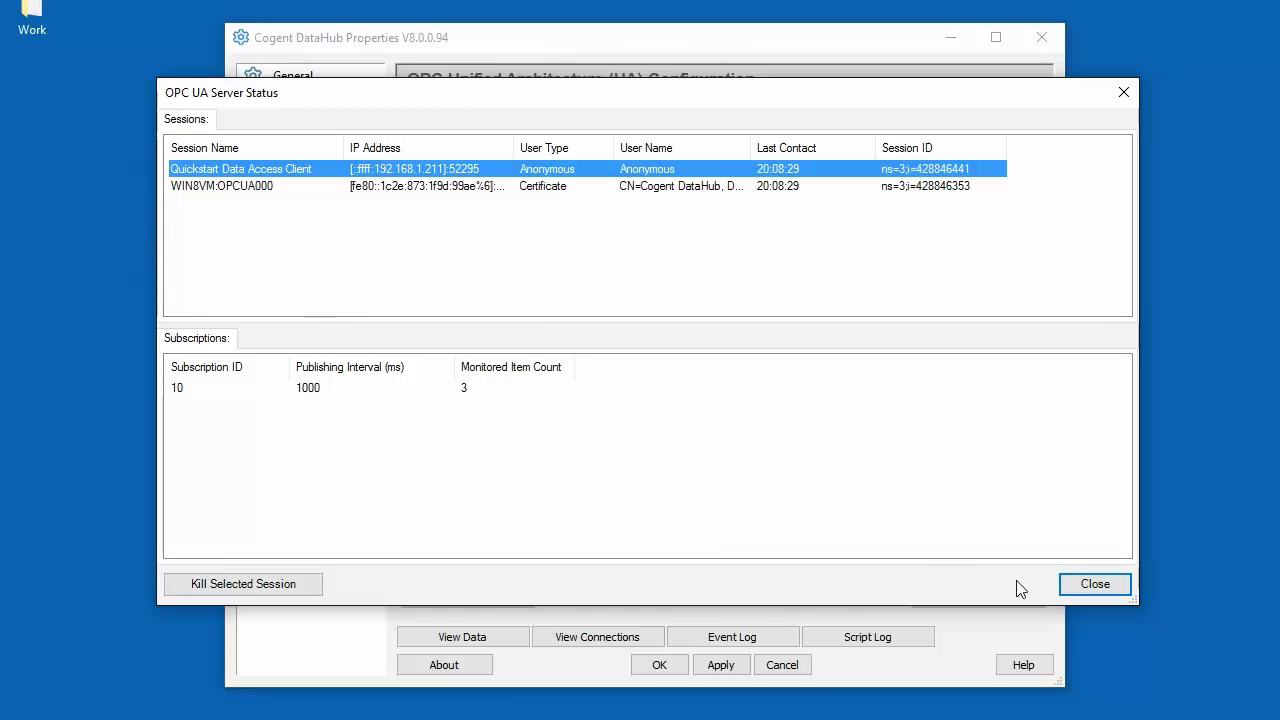
pyautogui.click(1066, 585)
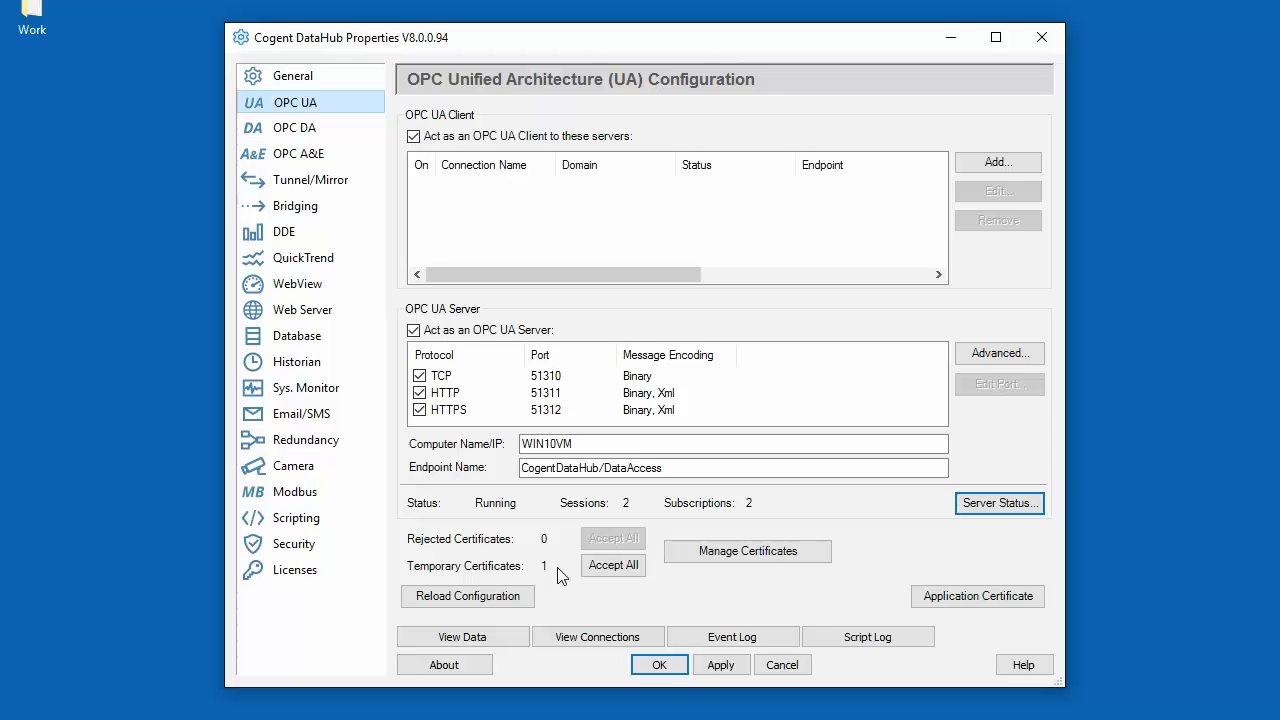
pyautogui.click(734, 563)
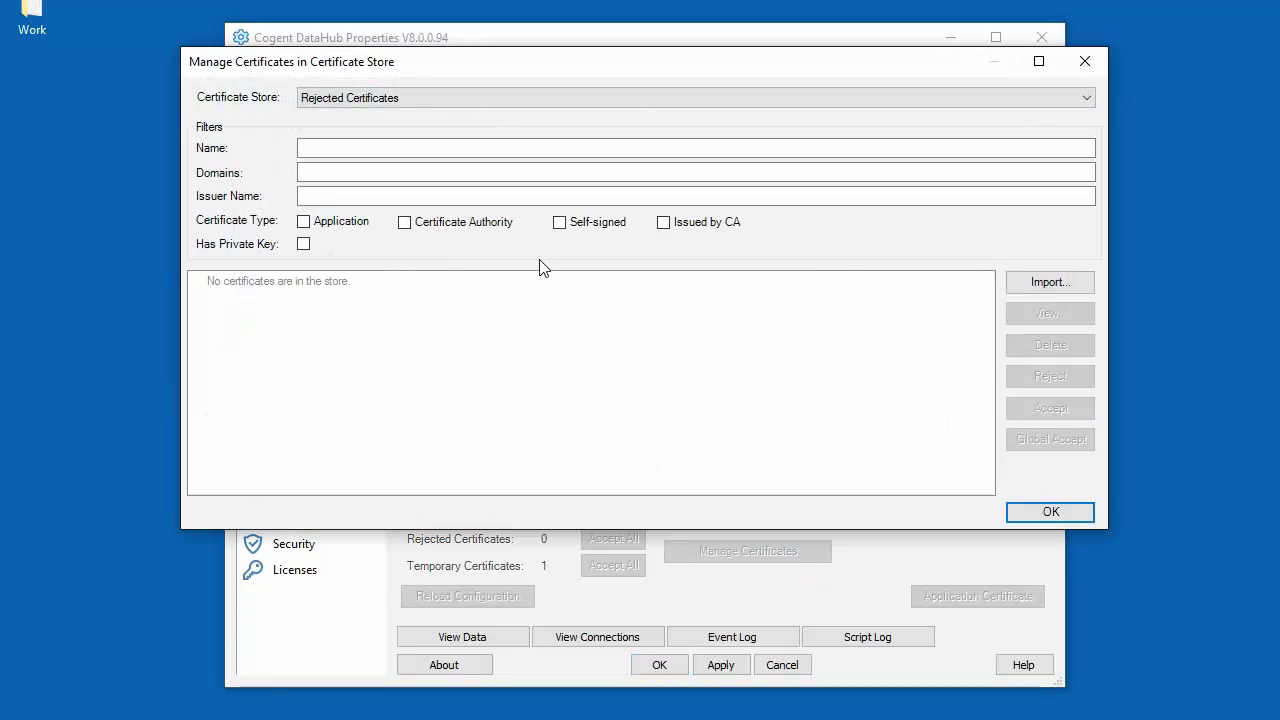
pyautogui.click(500, 107)
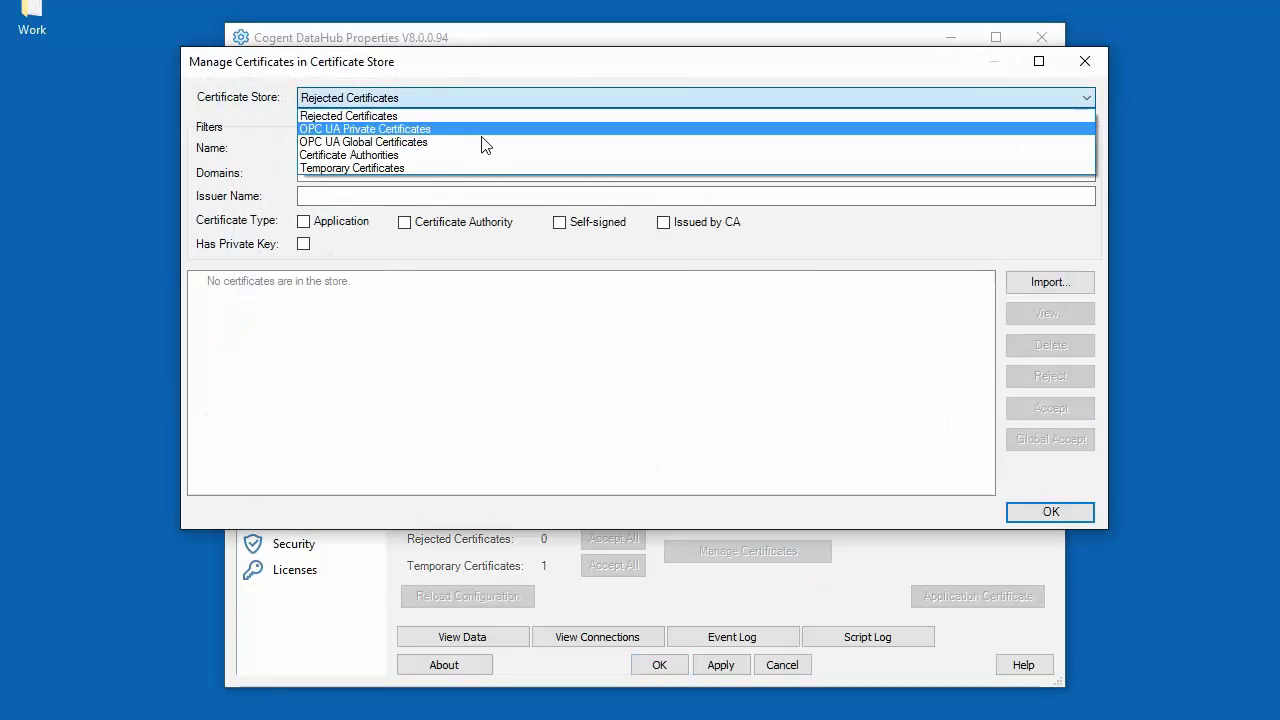
pyautogui.click(466, 168)
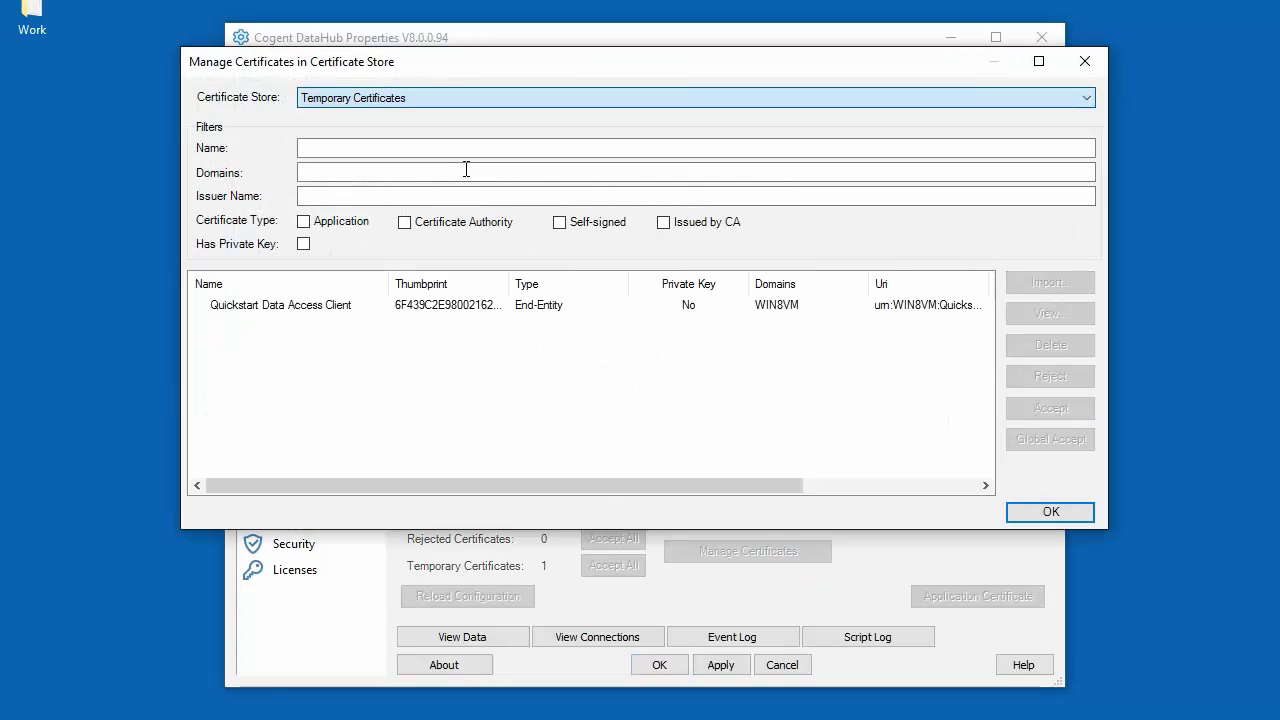
pyautogui.click(335, 305)
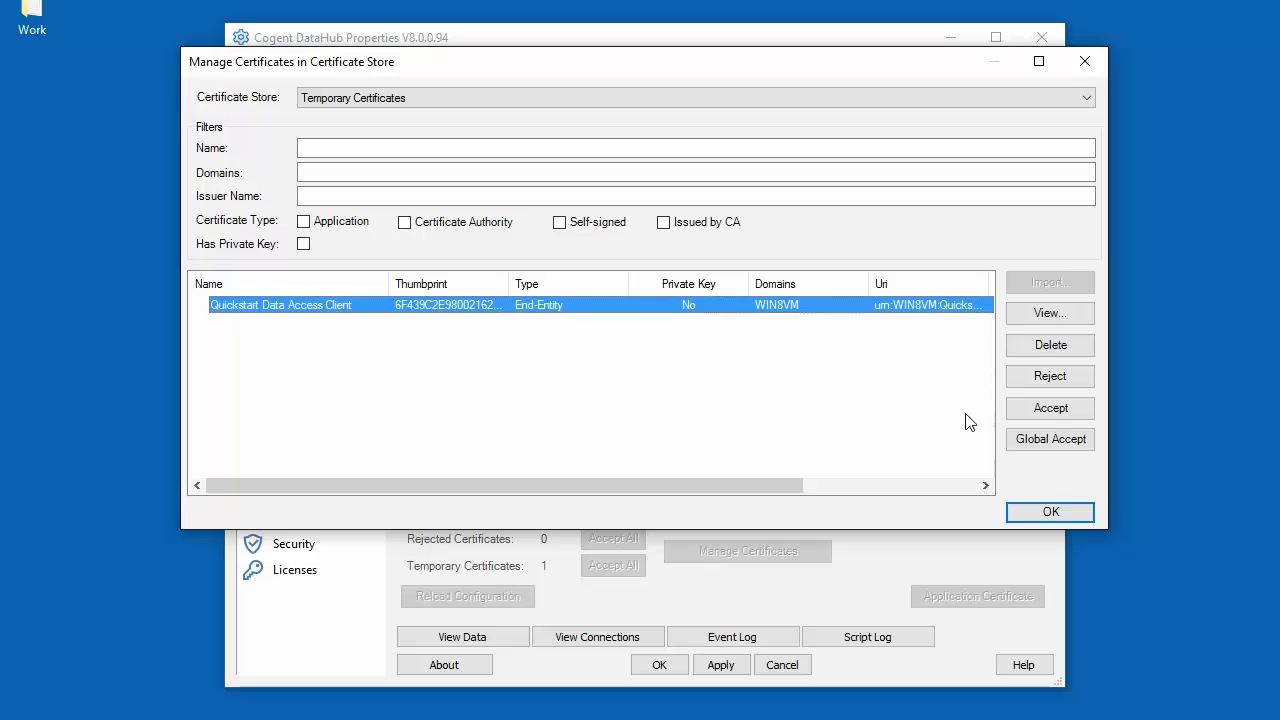
pyautogui.click(1012, 418)
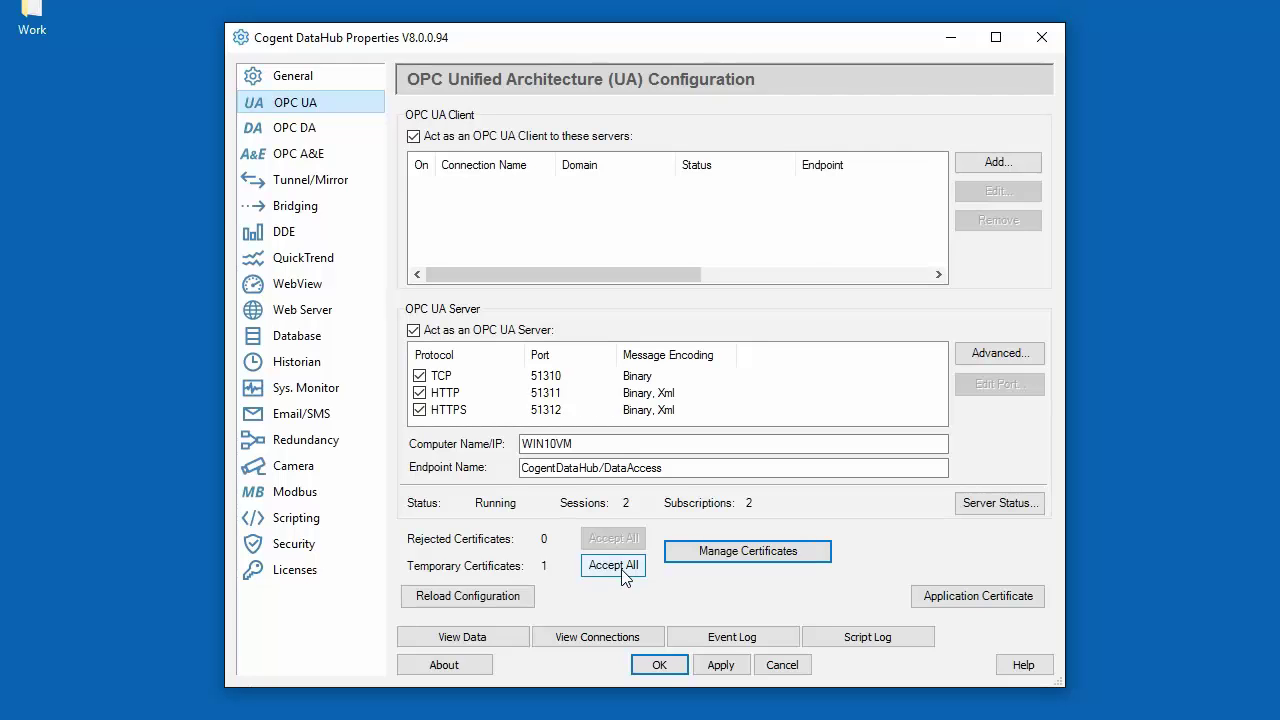
# Accept all temporary certificates, then turn off automatic acceptance of untrusted certificates in Advanced settings.
pyautogui.click(620, 566)
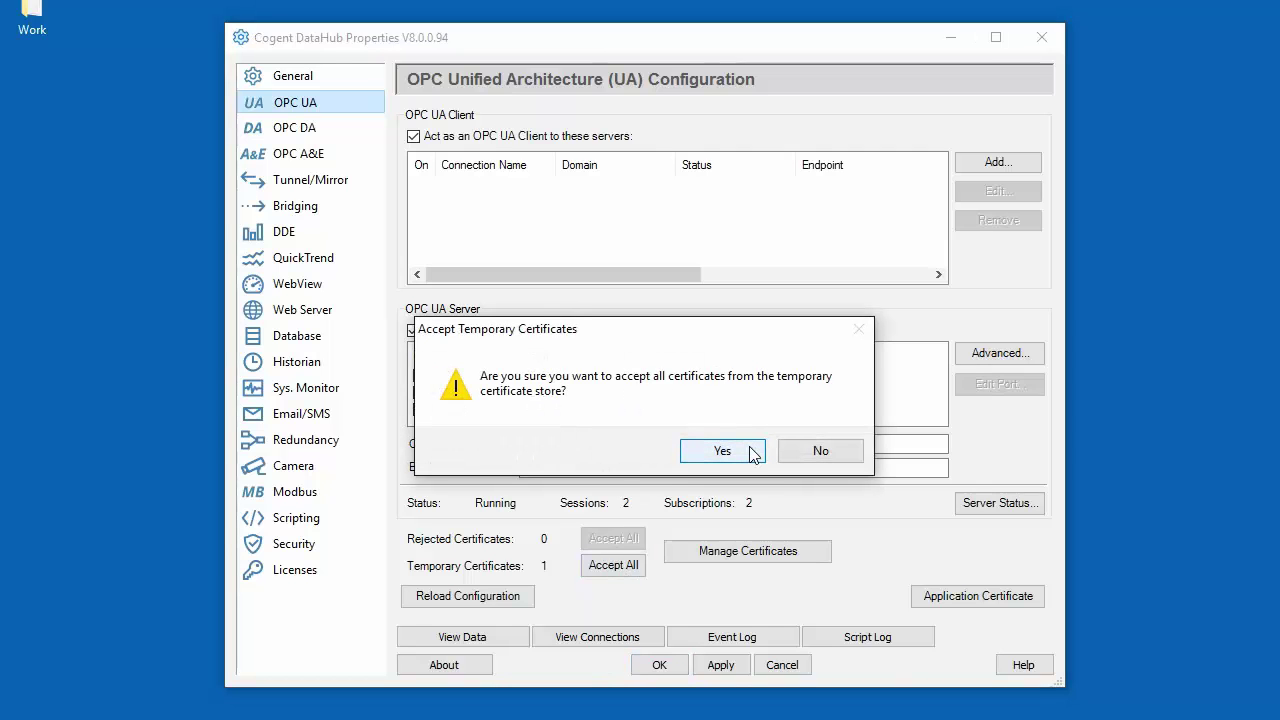
pyautogui.click(753, 452)
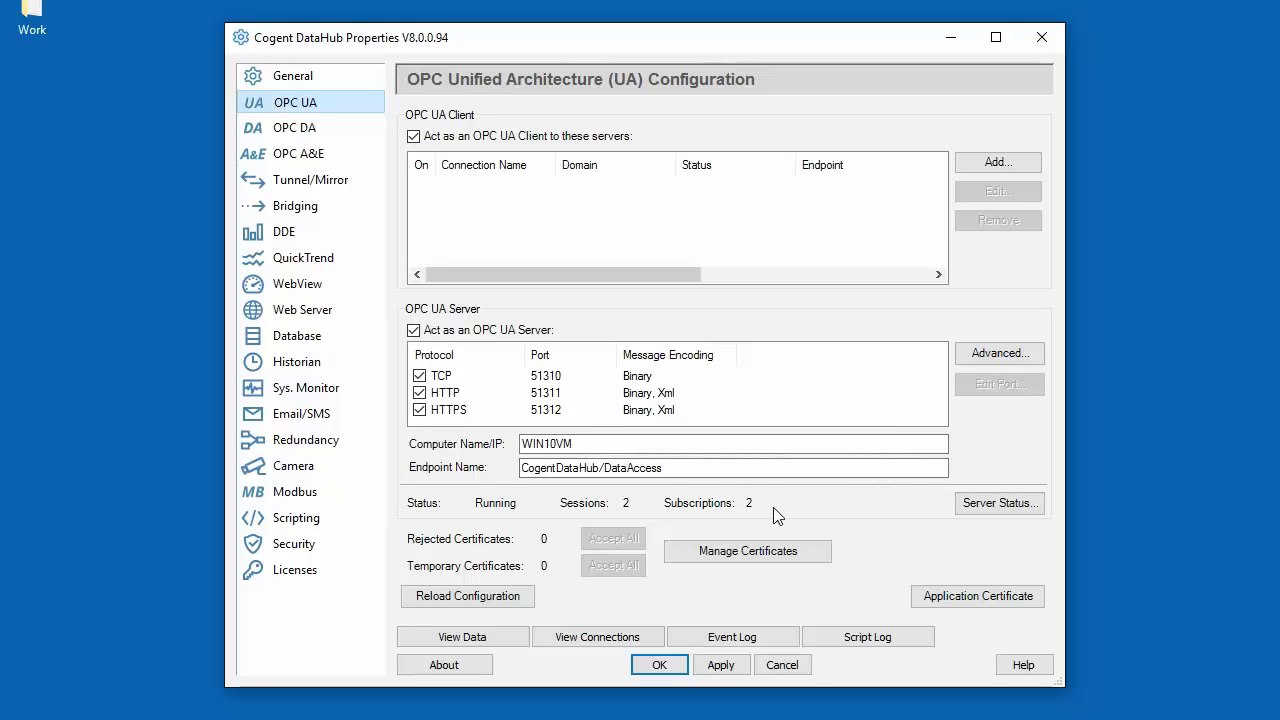
pyautogui.click(1009, 360)
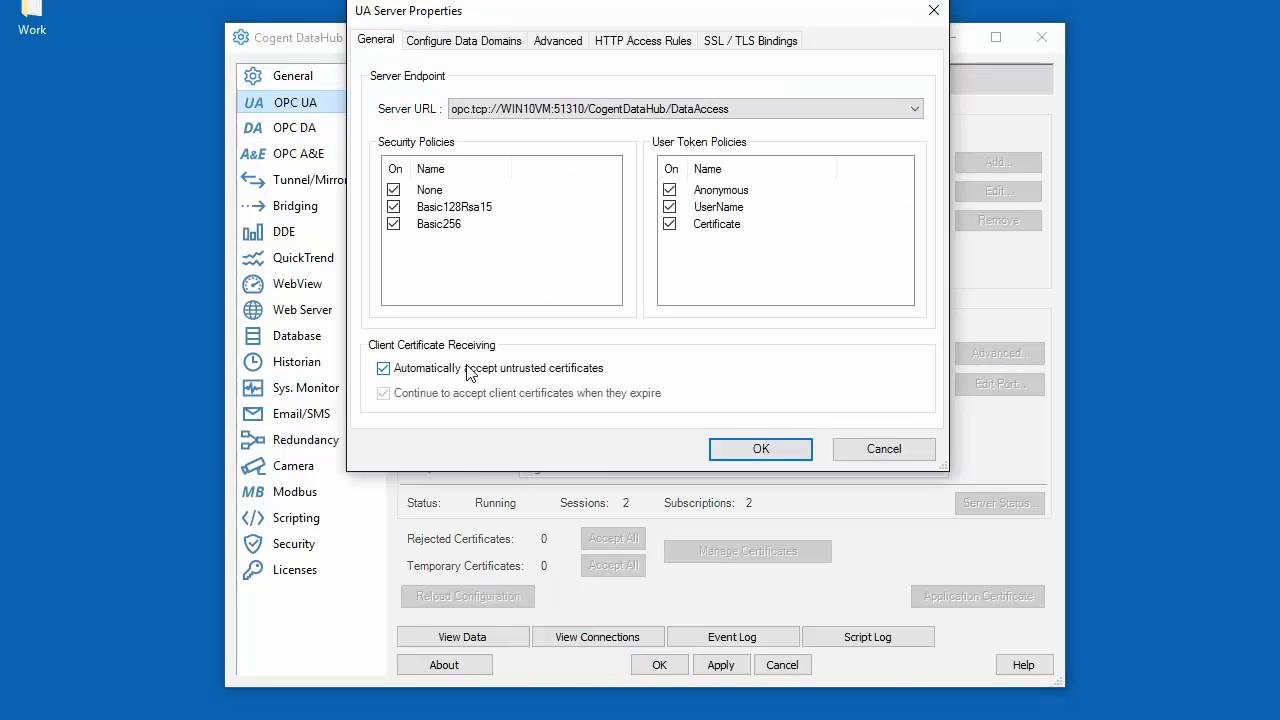
pyautogui.click(383, 369)
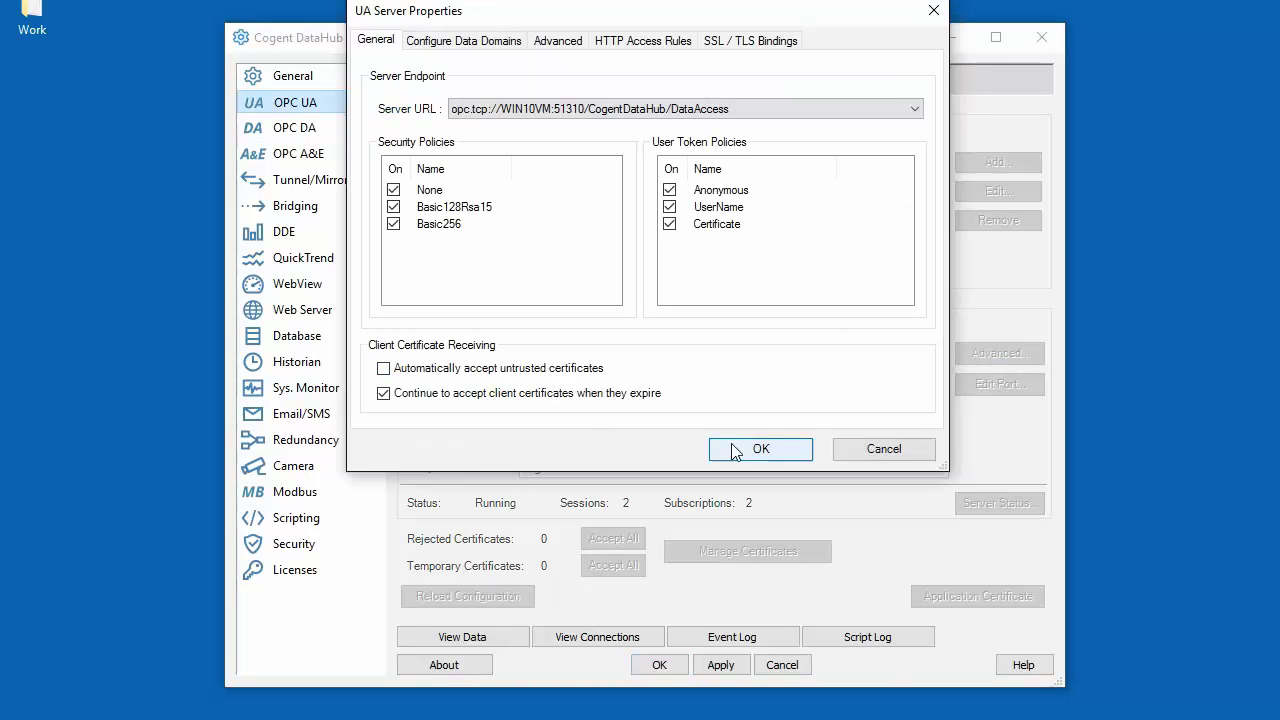
pyautogui.click(785, 452)
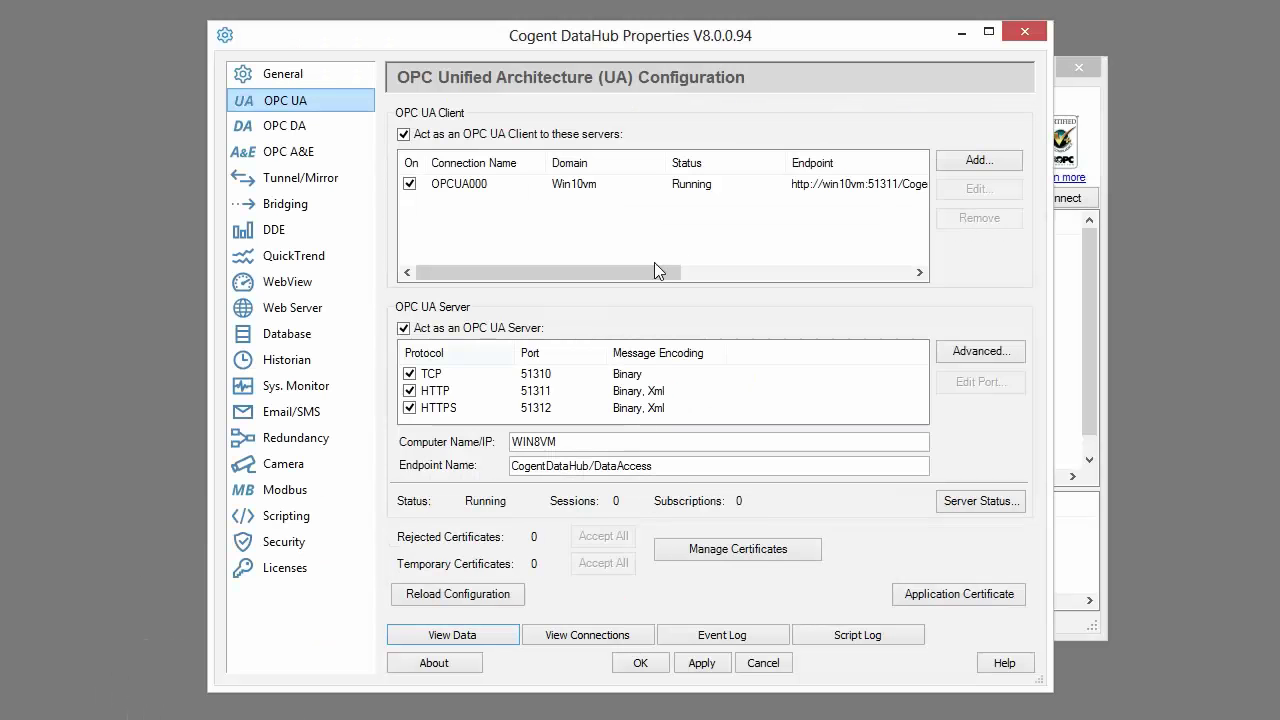
# Open the OPCUA000 connection settings and return to the WIN10VM DataHub OPC UA page.
pyautogui.doubleClick(650, 188)
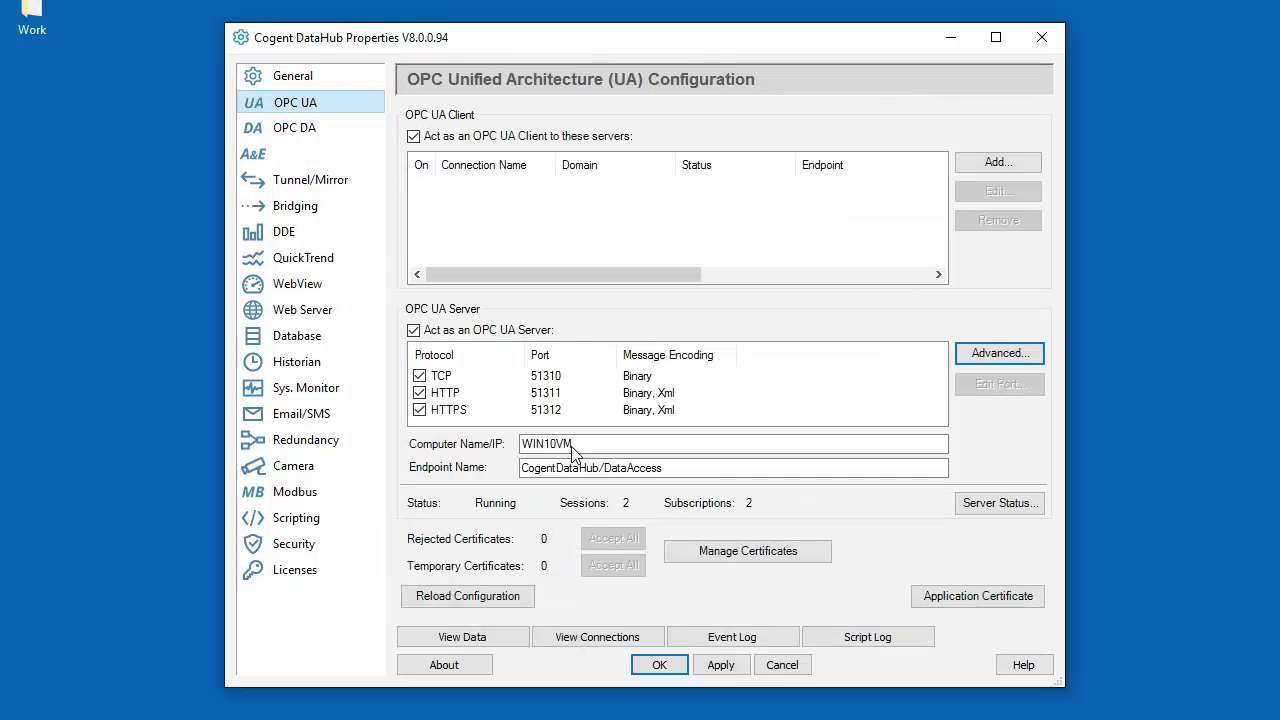
# Confirm the Quickstart client certificate appears in OPC UA Private Certificates, then open the Advanced UA server properties.
pyautogui.click(685, 558)
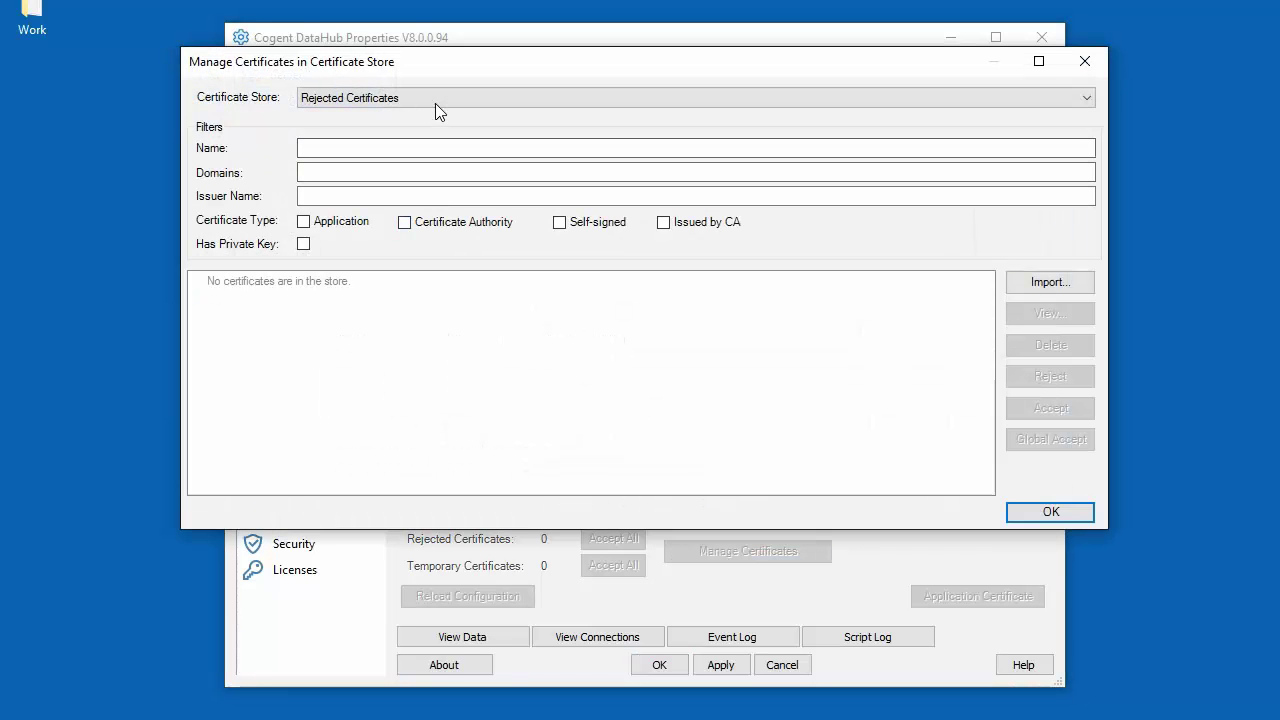
pyautogui.click(435, 100)
pyautogui.click(420, 129)
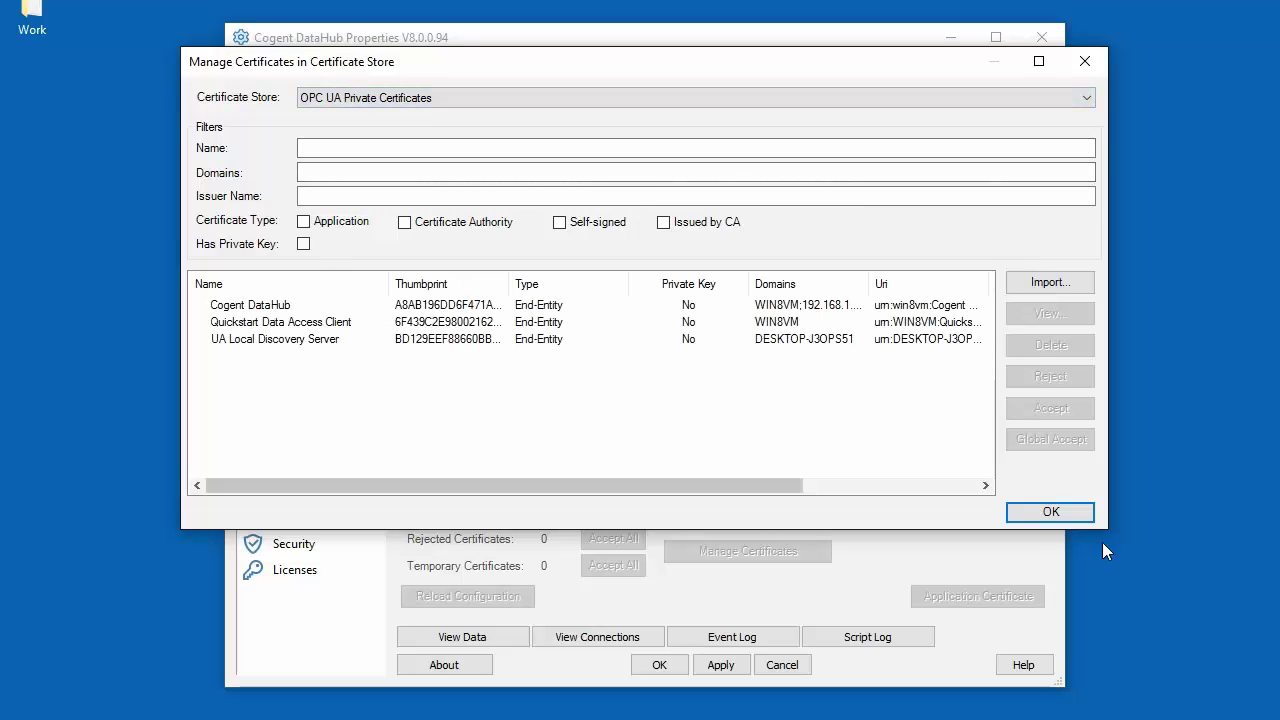
pyautogui.click(1068, 513)
pyautogui.click(1030, 356)
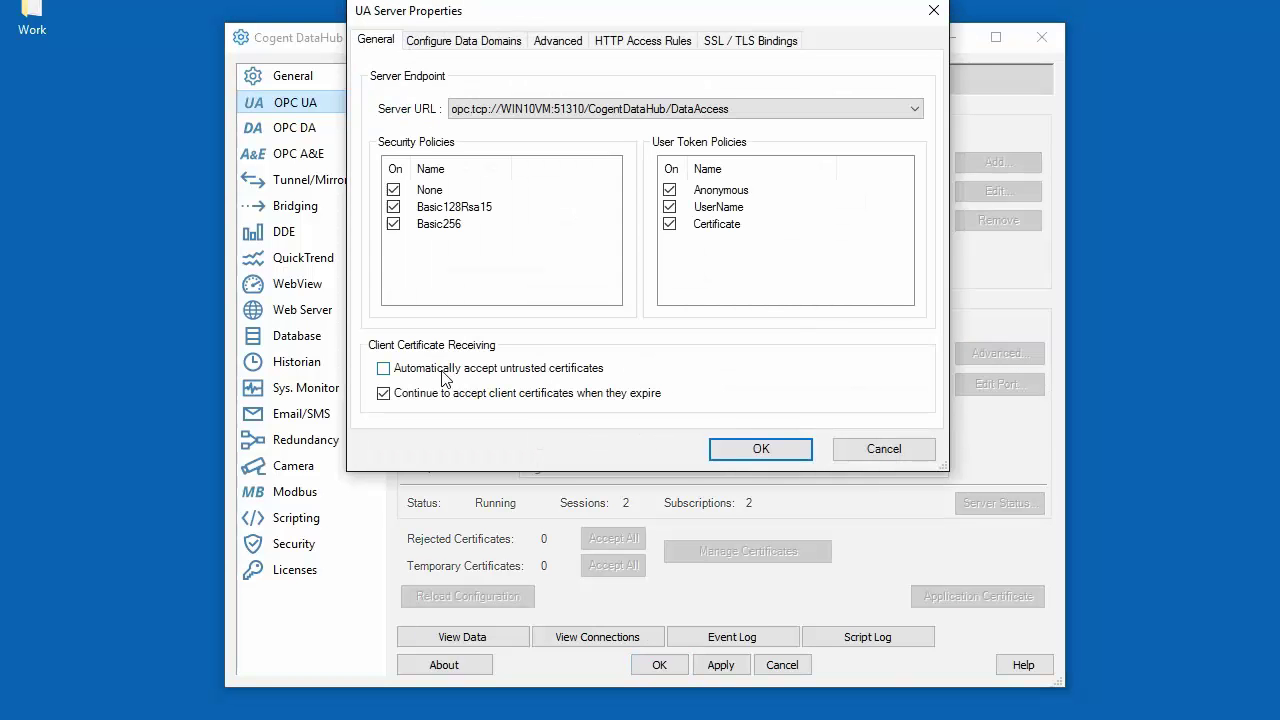
# Cancel the UA Server Properties dialog, leaving automatic certificate acceptance disabled.
pyautogui.click(870, 450)
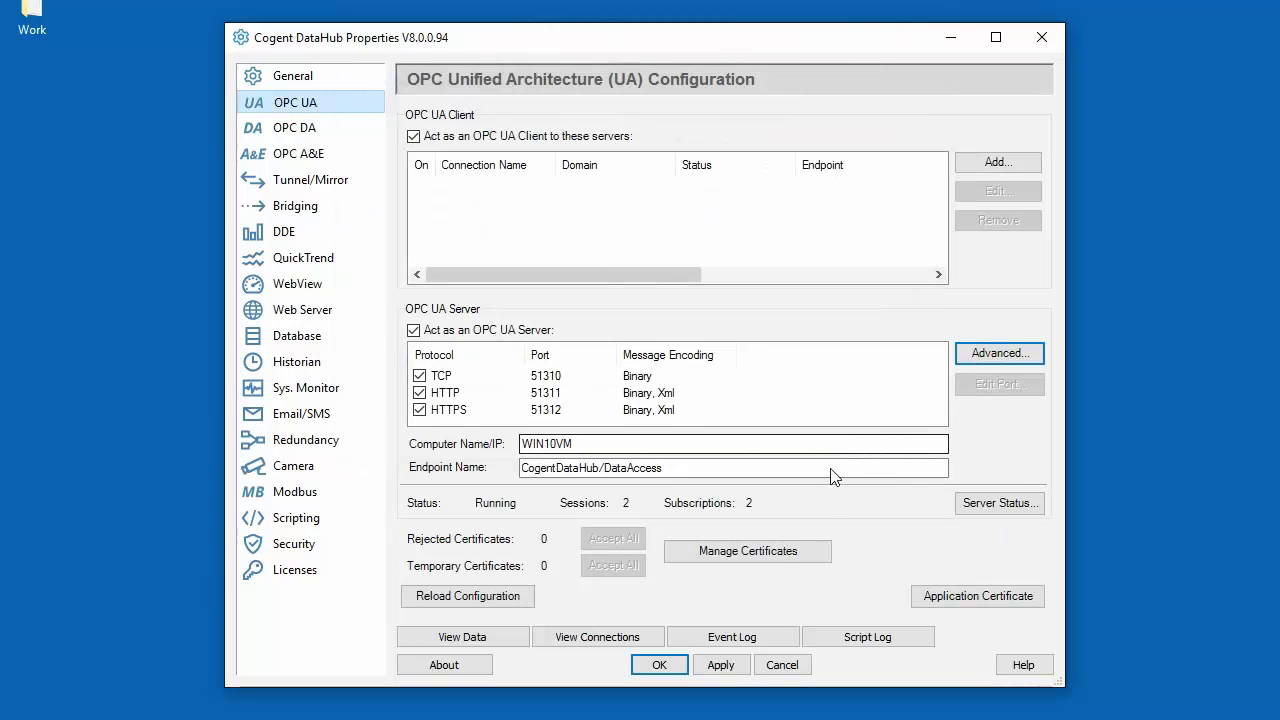